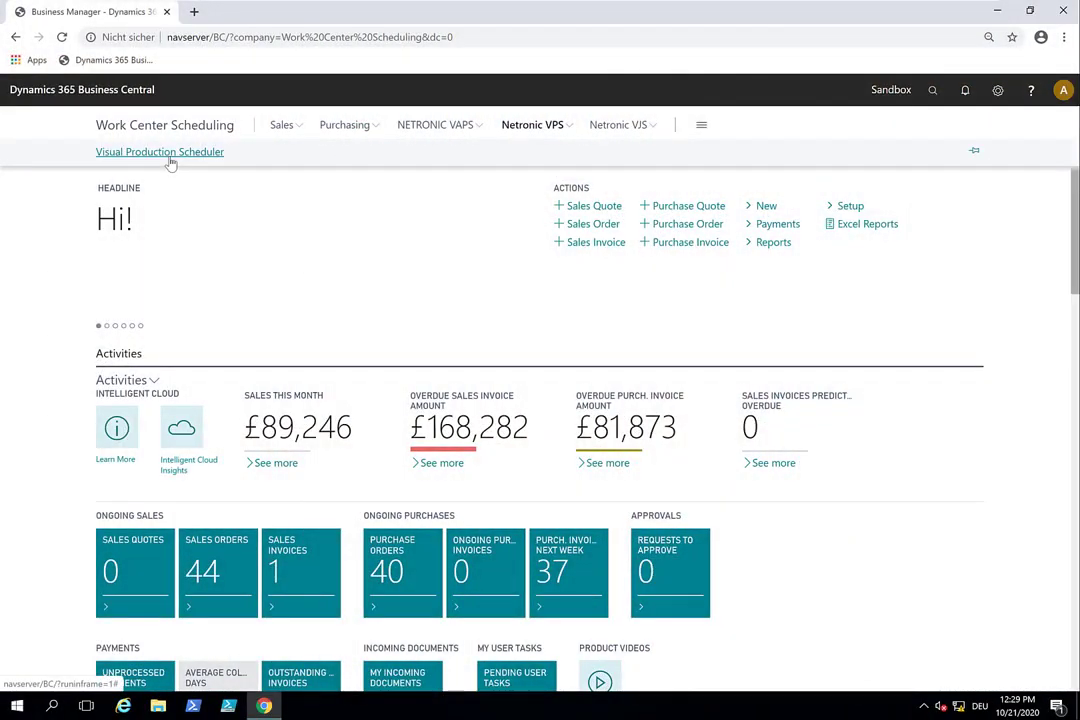
Open the Visual Production Scheduler and review the Firm Planned orders on the January–March 2021 timeline
{"action": "left_click", "coordinate": [170, 156]}
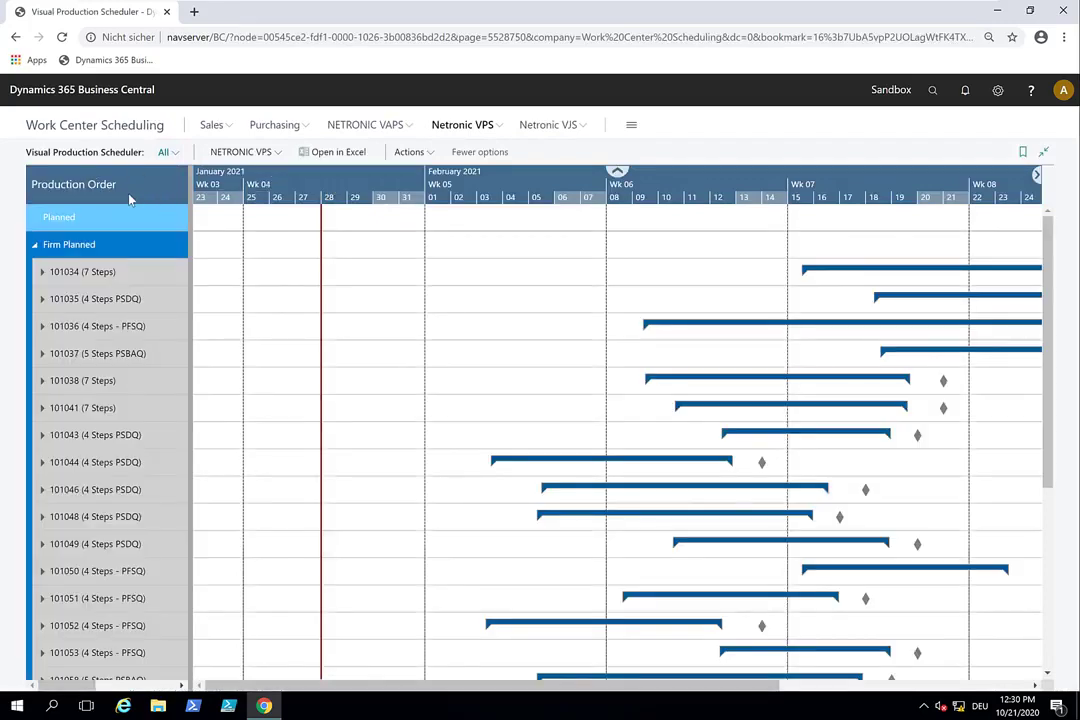
{"action": "scroll", "coordinate": [362, 192], "scroll_direction": "down", "scroll_amount": 2}
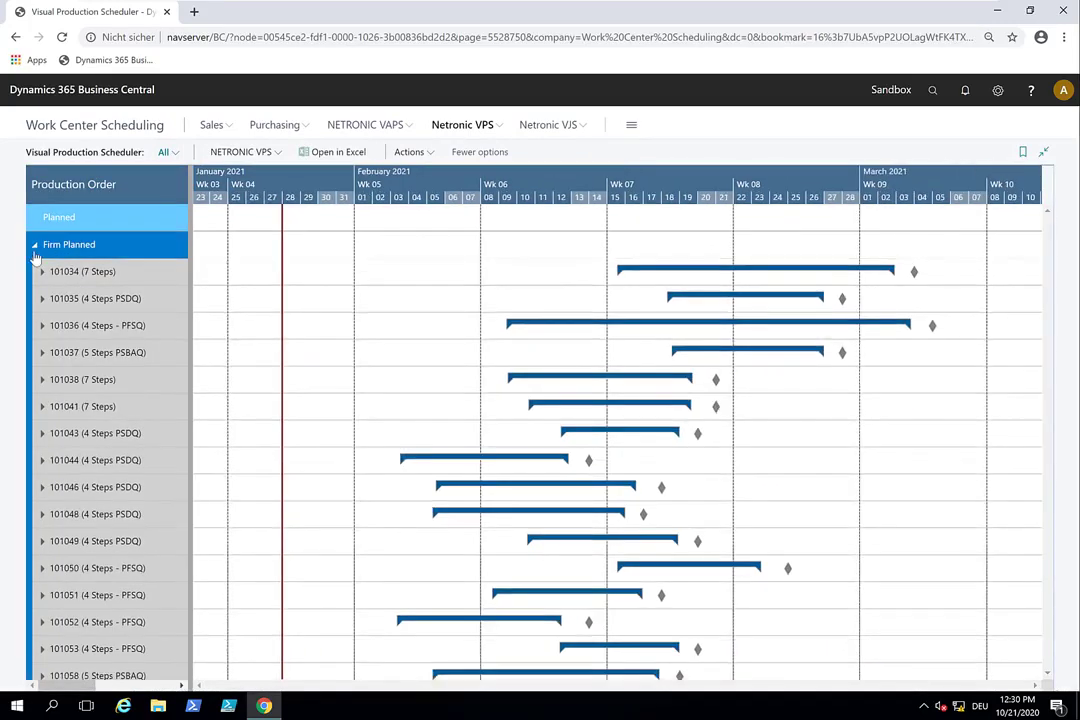
{"action": "left_click", "coordinate": [34, 250]}
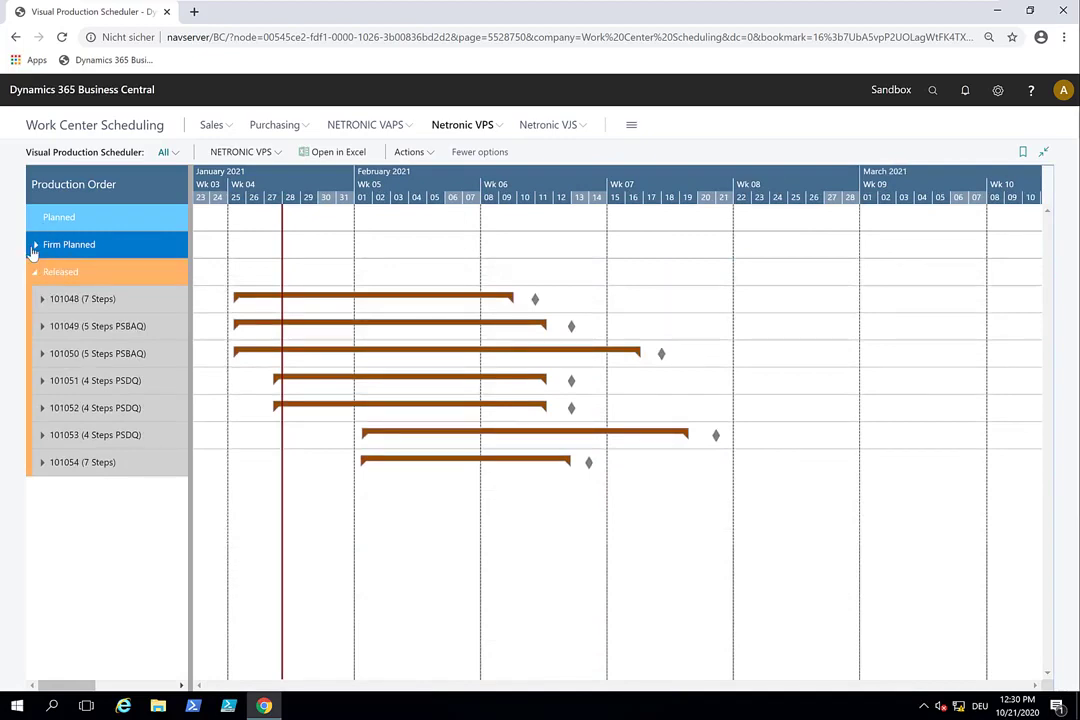
{"action": "left_click", "coordinate": [34, 246]}
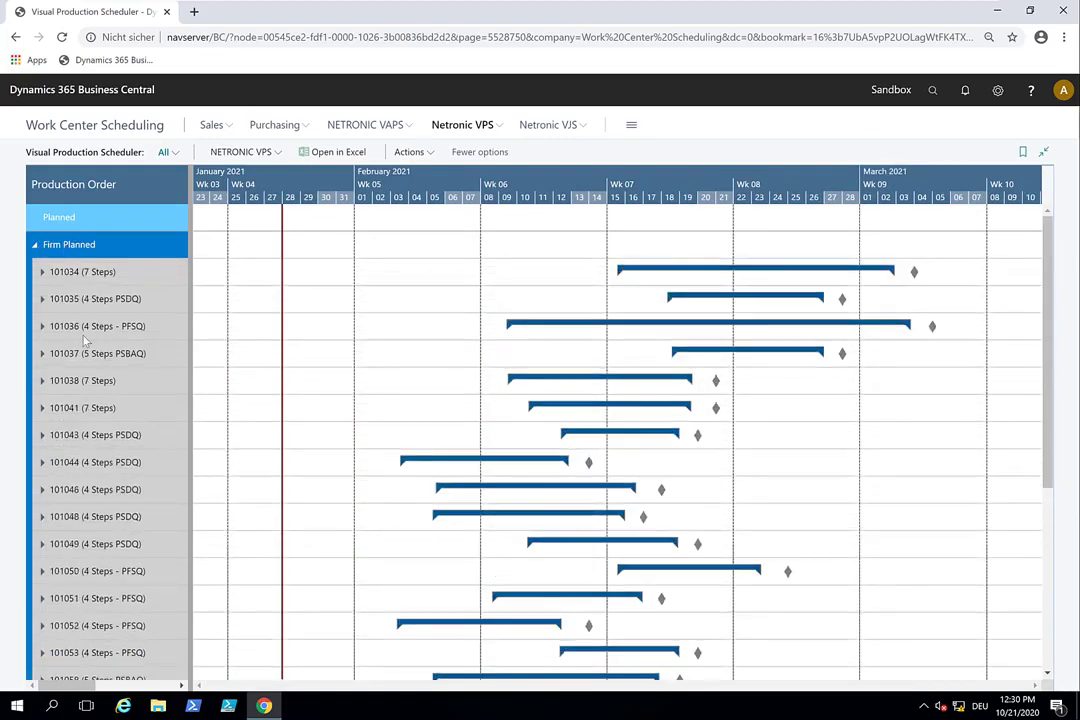
{"action": "scroll", "coordinate": [145, 518], "scroll_direction": "down", "scroll_amount": 5}
{"action": "scroll", "coordinate": [213, 401], "scroll_direction": "up", "scroll_amount": 5}
{"action": "double_click", "coordinate": [60, 280]}
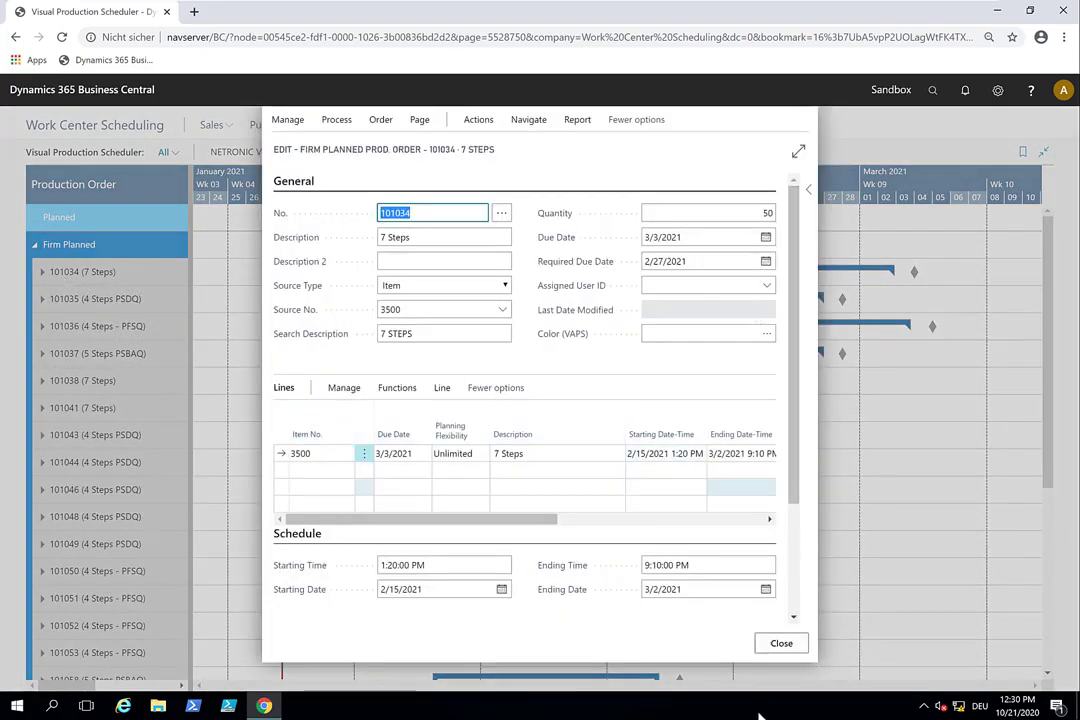
{"action": "left_click", "coordinate": [778, 645]}
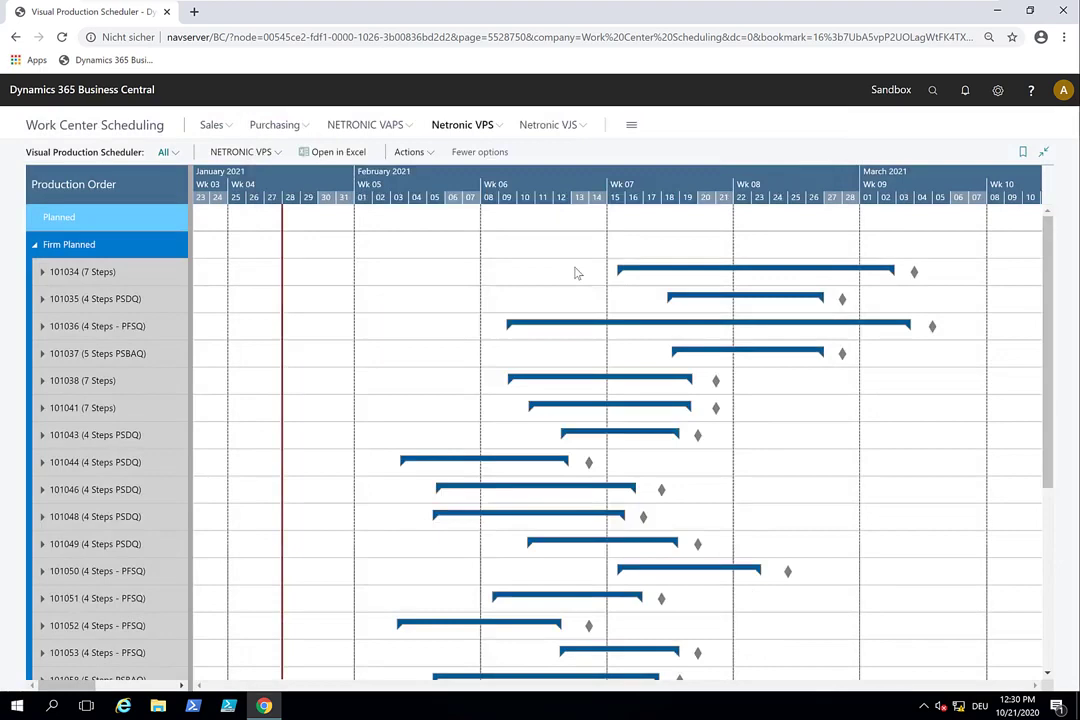
Expand order 101034 and its line 10000 to reveal routing operations 10 through 70
{"action": "left_click", "coordinate": [42, 272]}
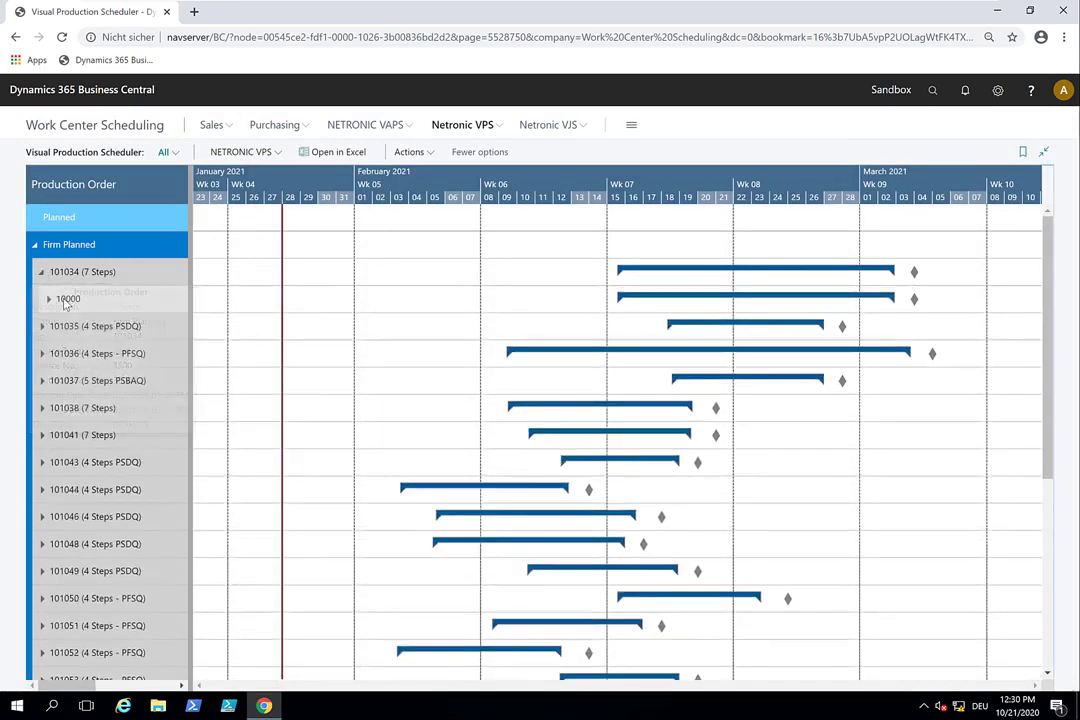
{"action": "mouse_move", "coordinate": [46, 308]}
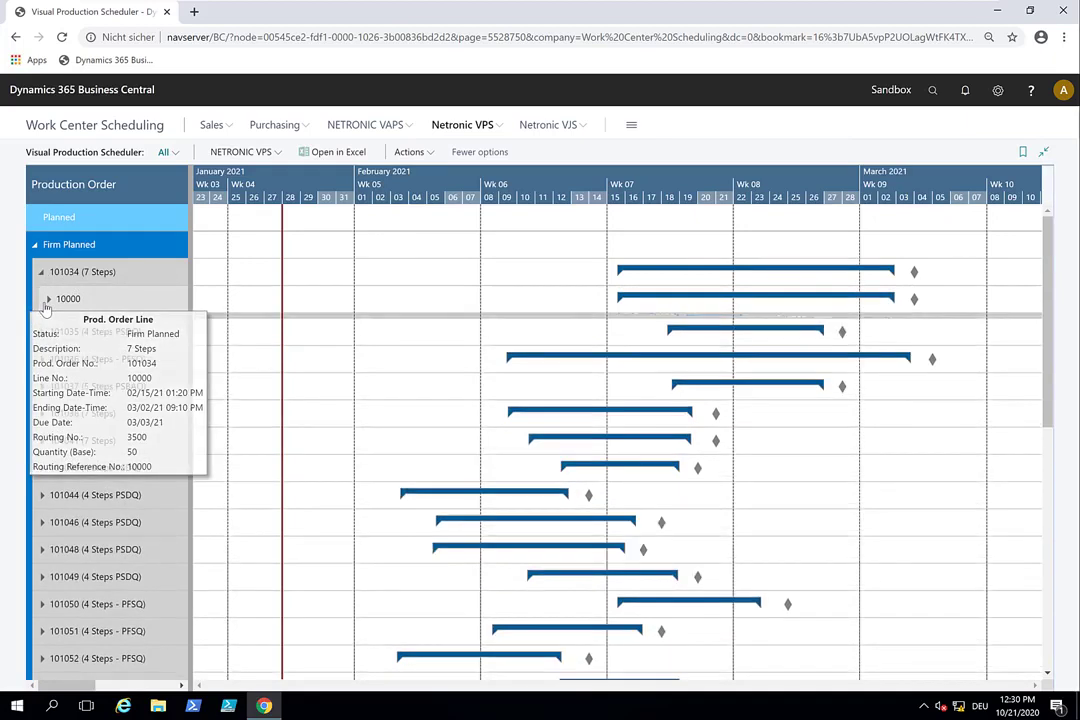
{"action": "left_click", "coordinate": [47, 299]}
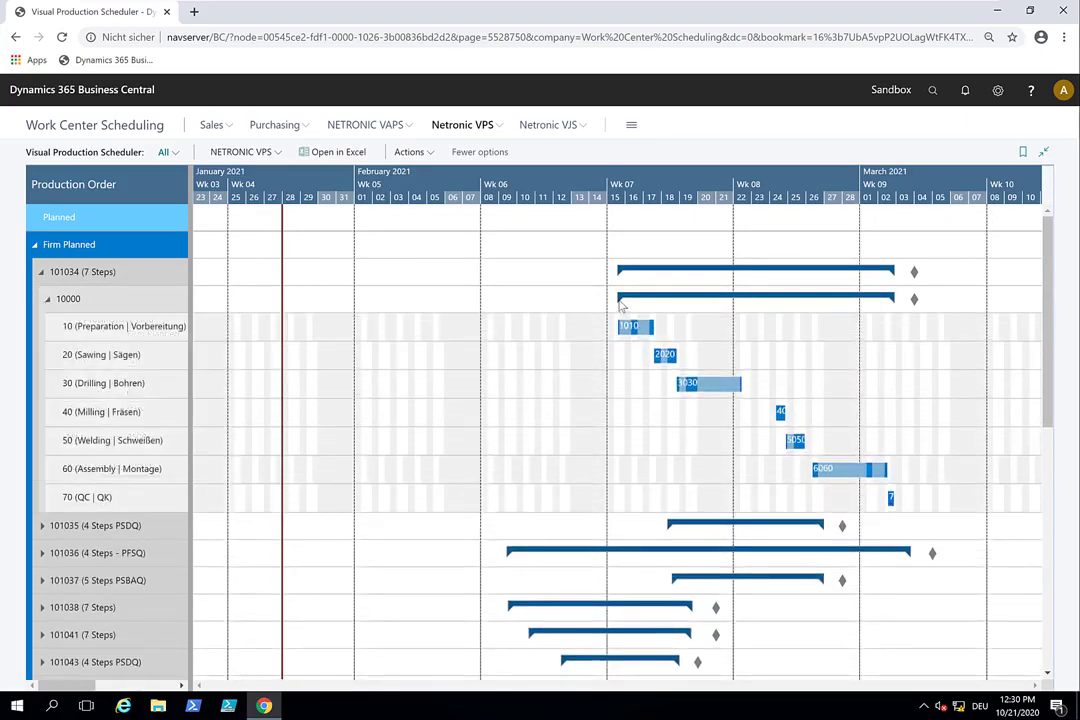
{"action": "mouse_move", "coordinate": [621, 305]}
{"action": "mouse_move", "coordinate": [707, 385]}
{"action": "mouse_move", "coordinate": [668, 368]}
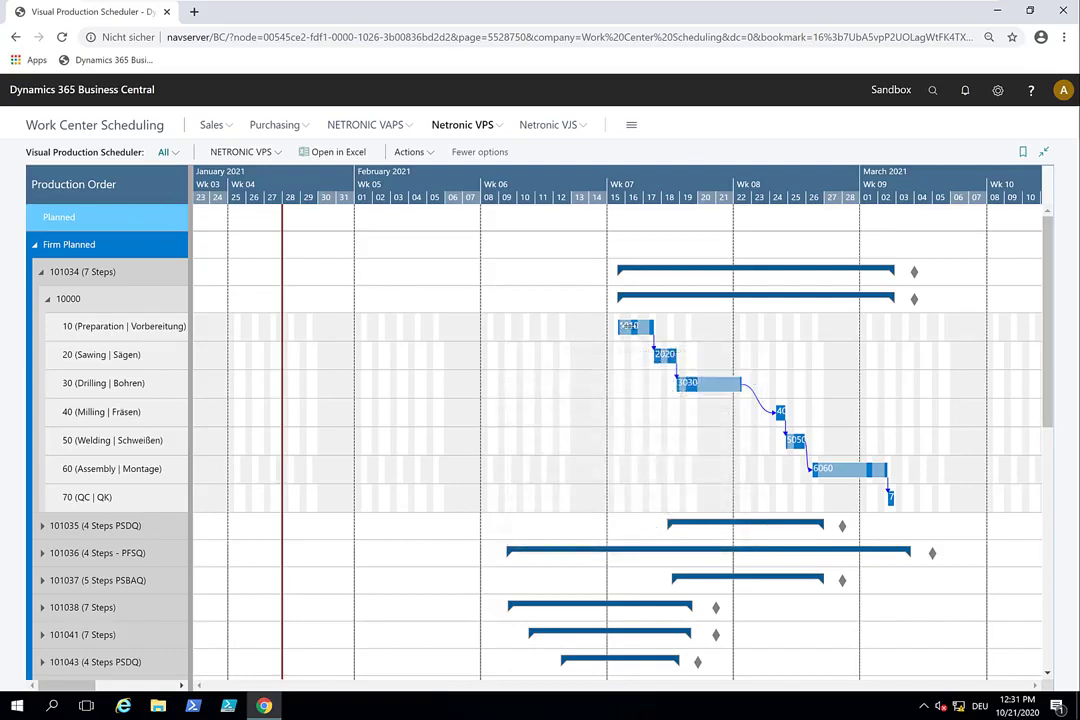
Show operation 10 of order 101034 in the Capacities view and select it to trace its routing chain
{"action": "right_click", "coordinate": [628, 326]}
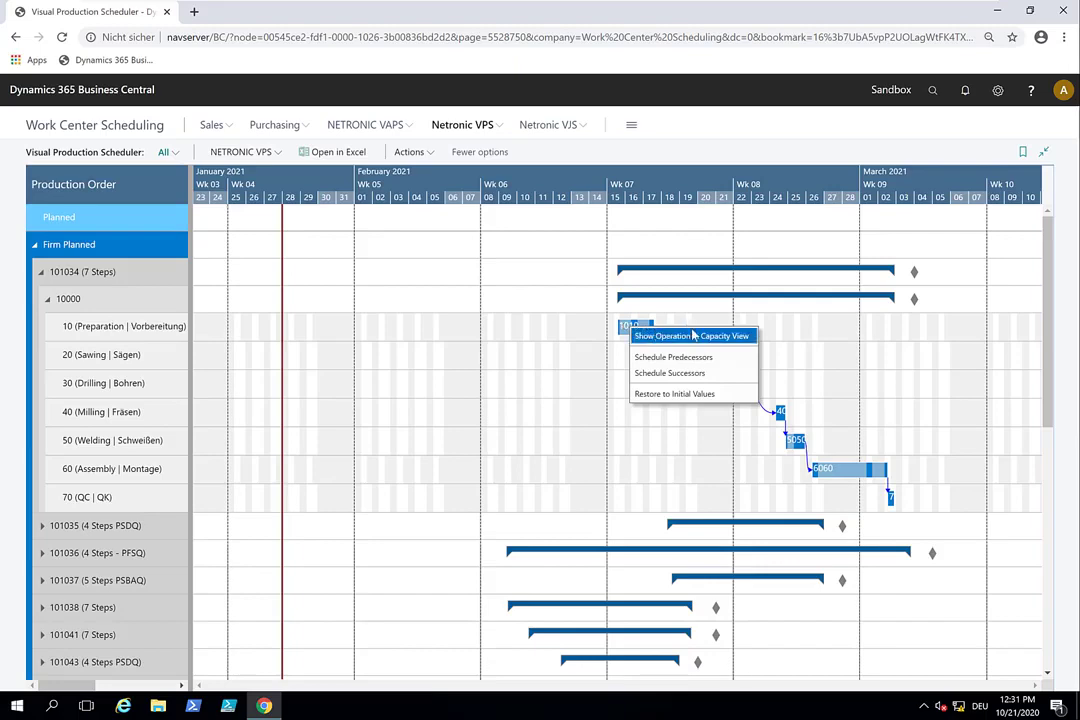
{"action": "left_click", "coordinate": [652, 337]}
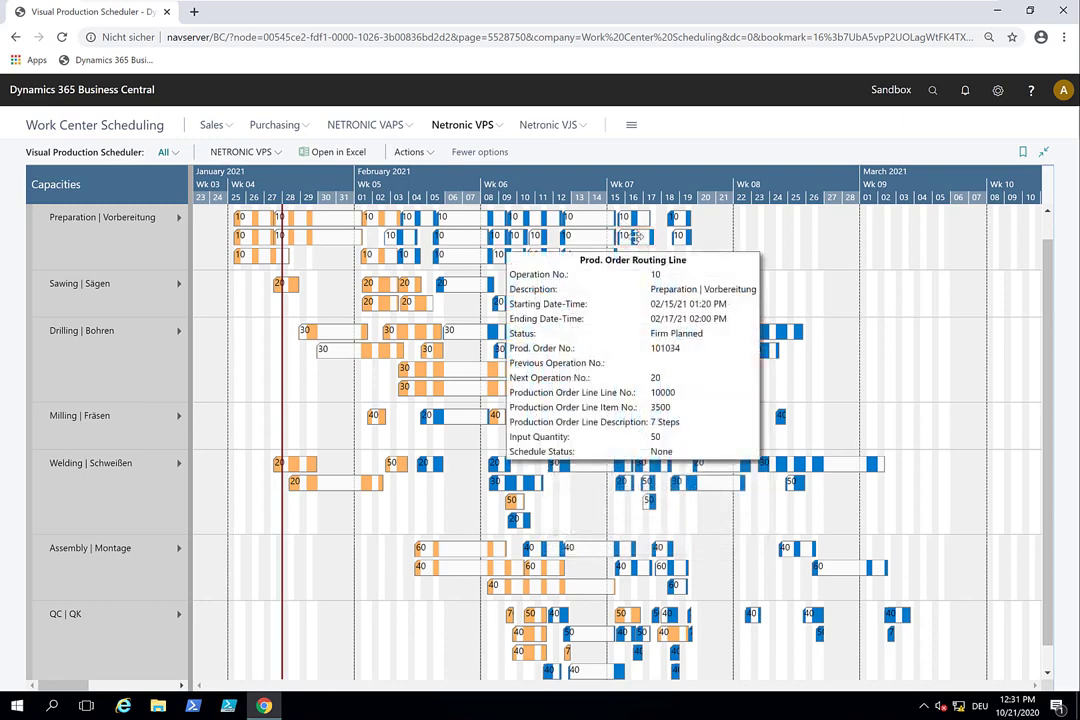
{"action": "left_click", "coordinate": [633, 237]}
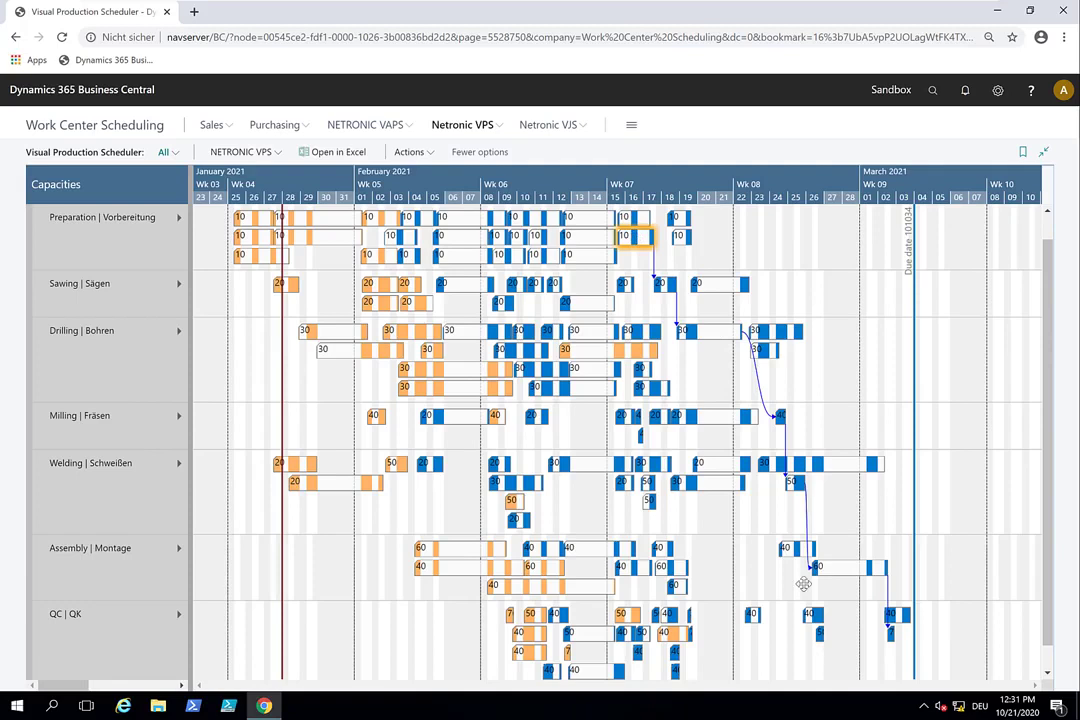
{"action": "mouse_move", "coordinate": [816, 619]}
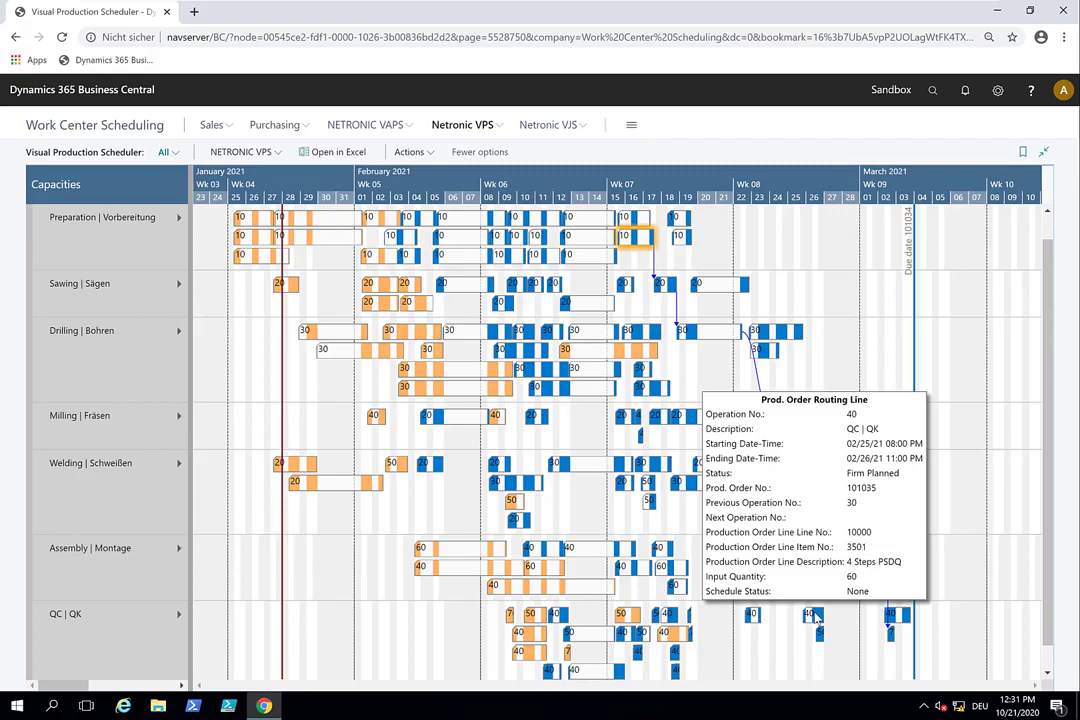
{"action": "mouse_move", "coordinate": [57, 220]}
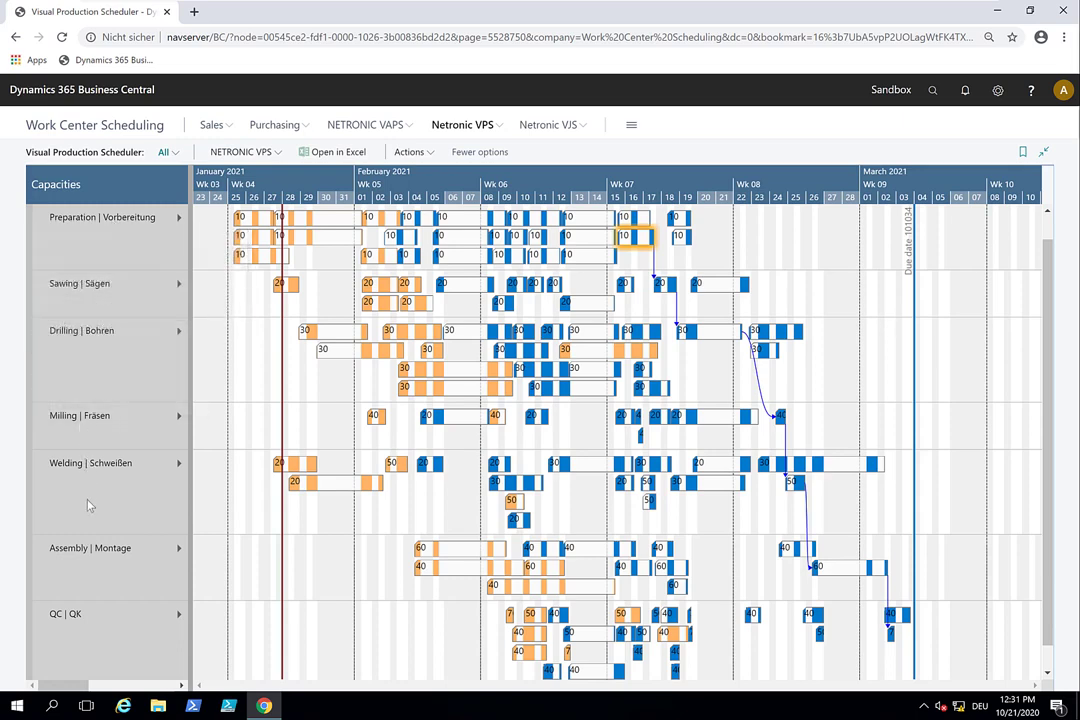
{"action": "mouse_move", "coordinate": [102, 570]}
{"action": "left_click", "coordinate": [83, 232]}
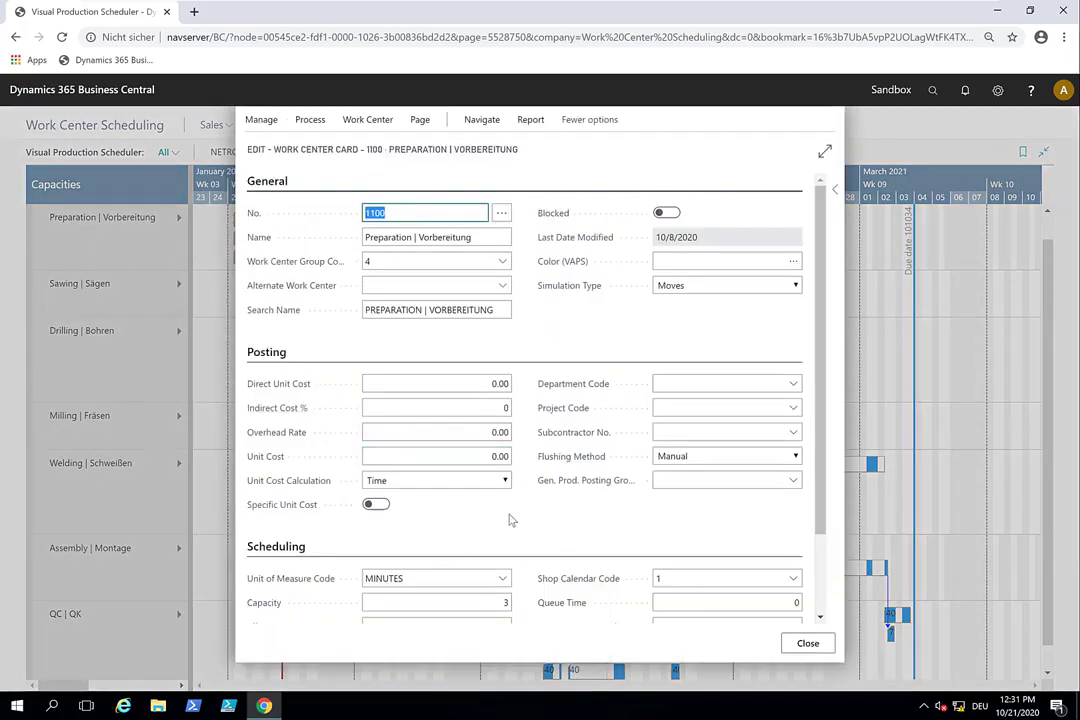
{"action": "scroll", "coordinate": [510, 519], "scroll_direction": "down", "scroll_amount": 2}
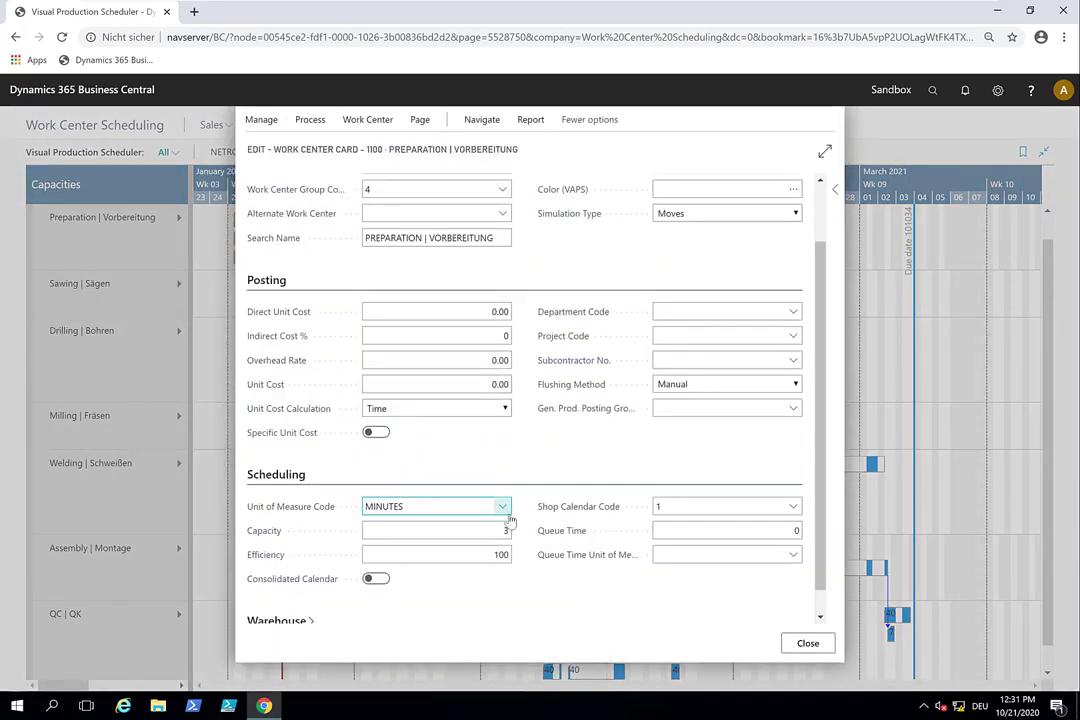
{"action": "scroll", "coordinate": [510, 520], "scroll_direction": "down", "scroll_amount": 1}
{"action": "left_click", "coordinate": [501, 500]}
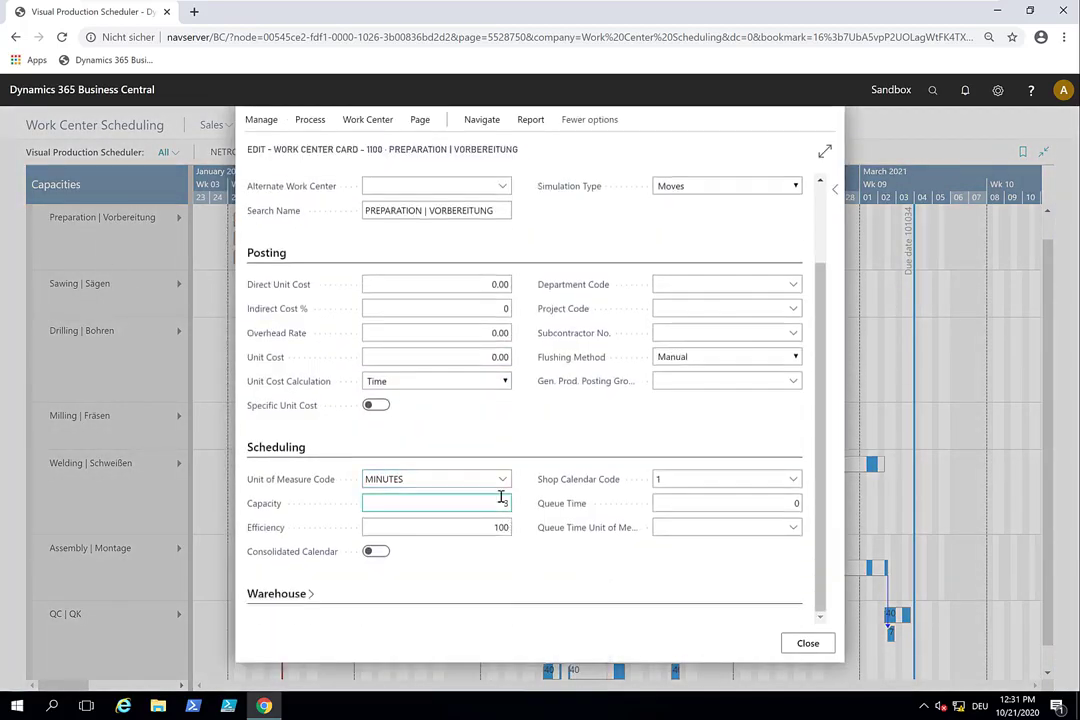
{"action": "left_click", "coordinate": [807, 643]}
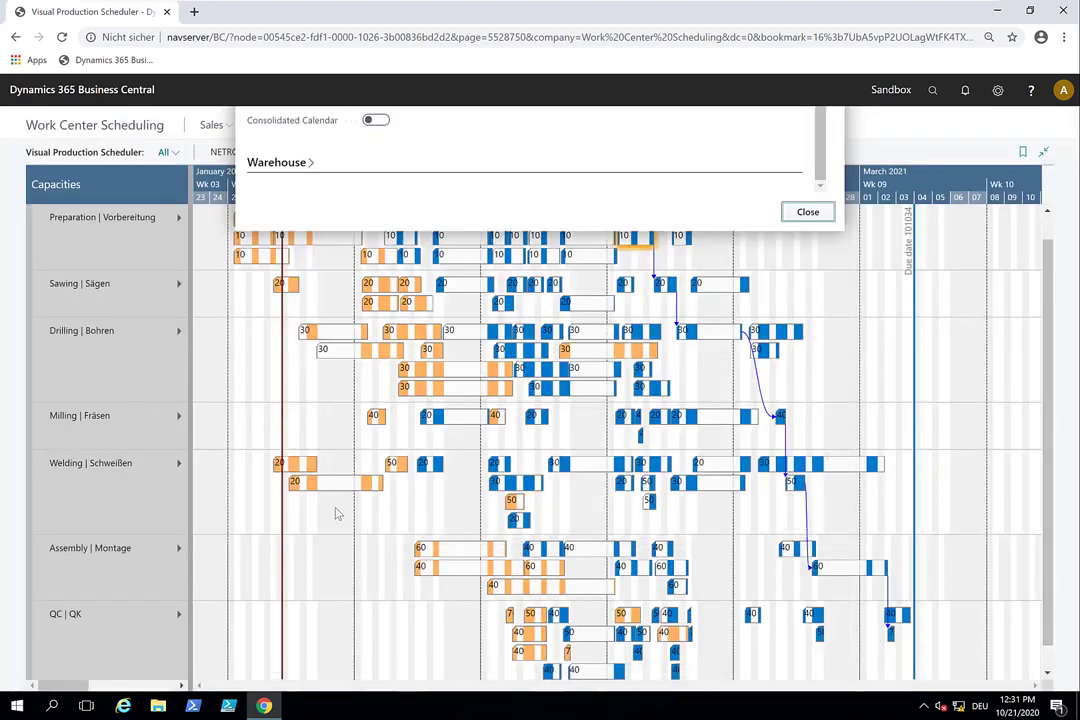
{"action": "double_click", "coordinate": [112, 483]}
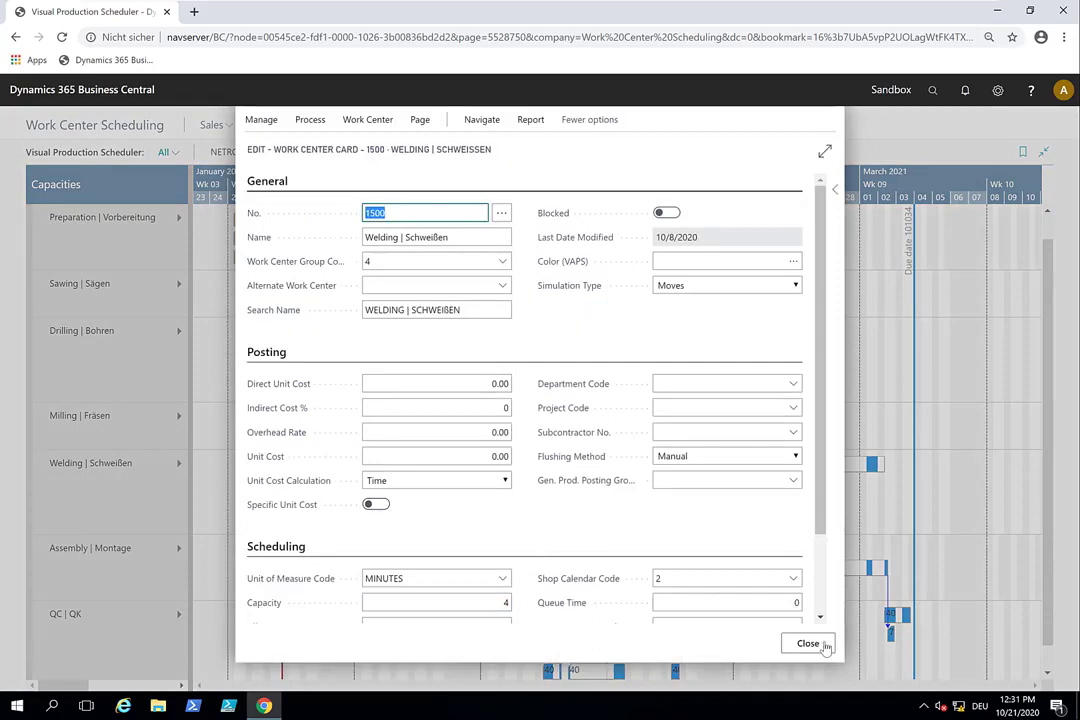
{"action": "left_click", "coordinate": [818, 645]}
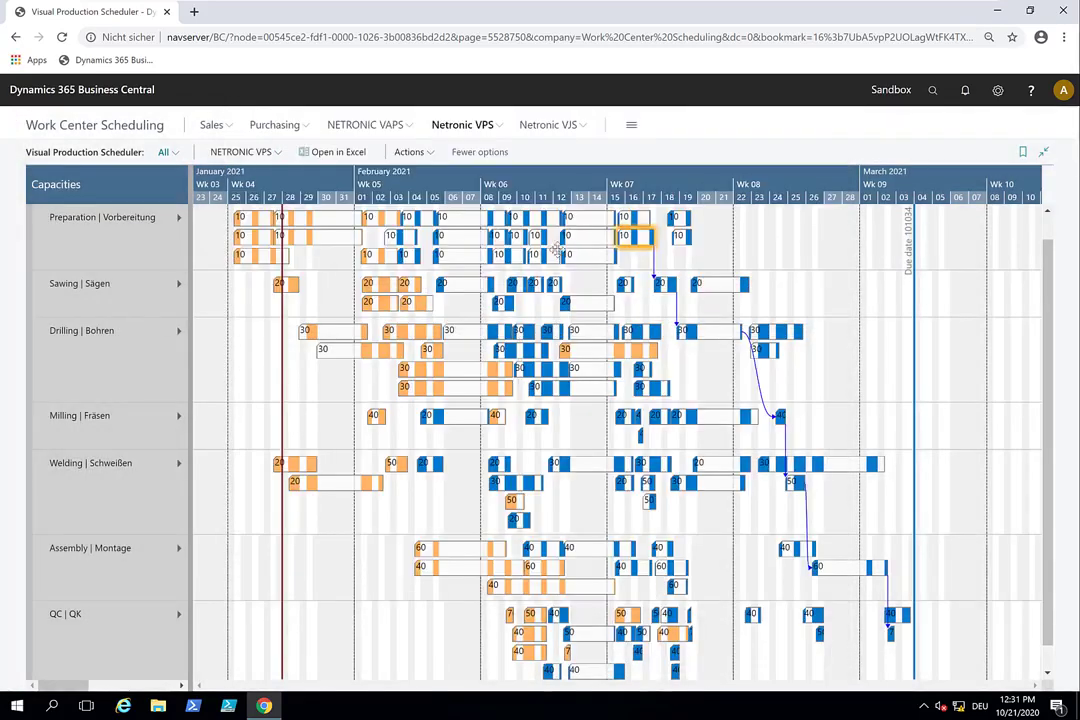
Show load histograms for the Preparation, Sawing, Drilling and Milling | Fräsen work centers
{"action": "mouse_move", "coordinate": [321, 229]}
{"action": "left_click", "coordinate": [179, 218]}
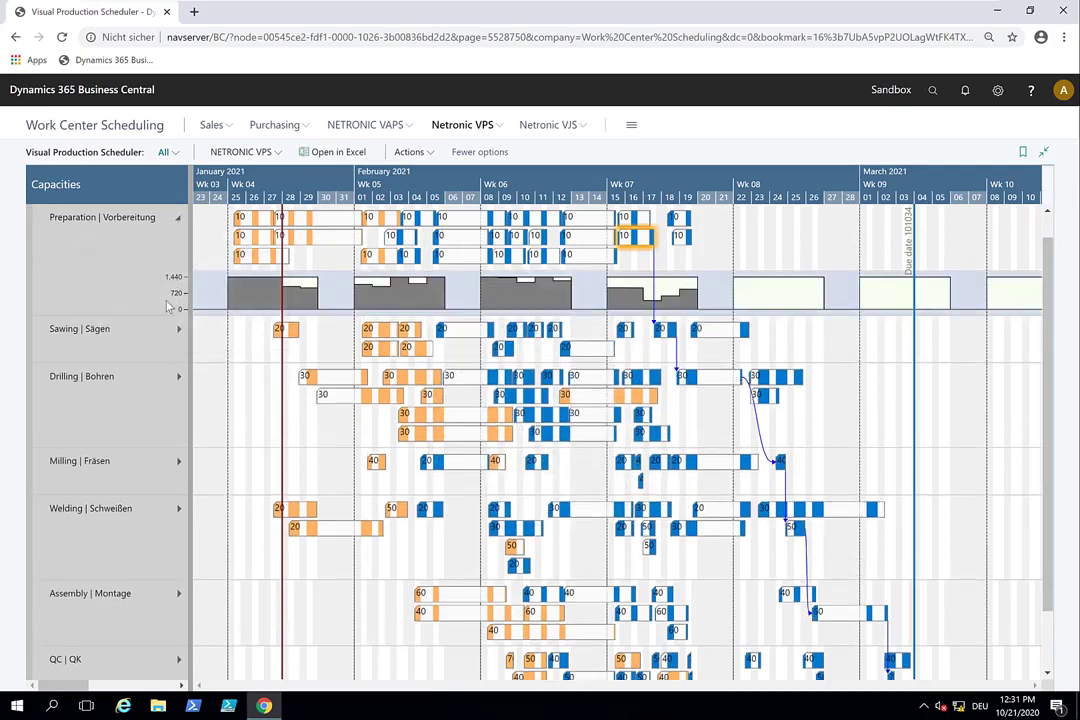
{"action": "mouse_move", "coordinate": [148, 300]}
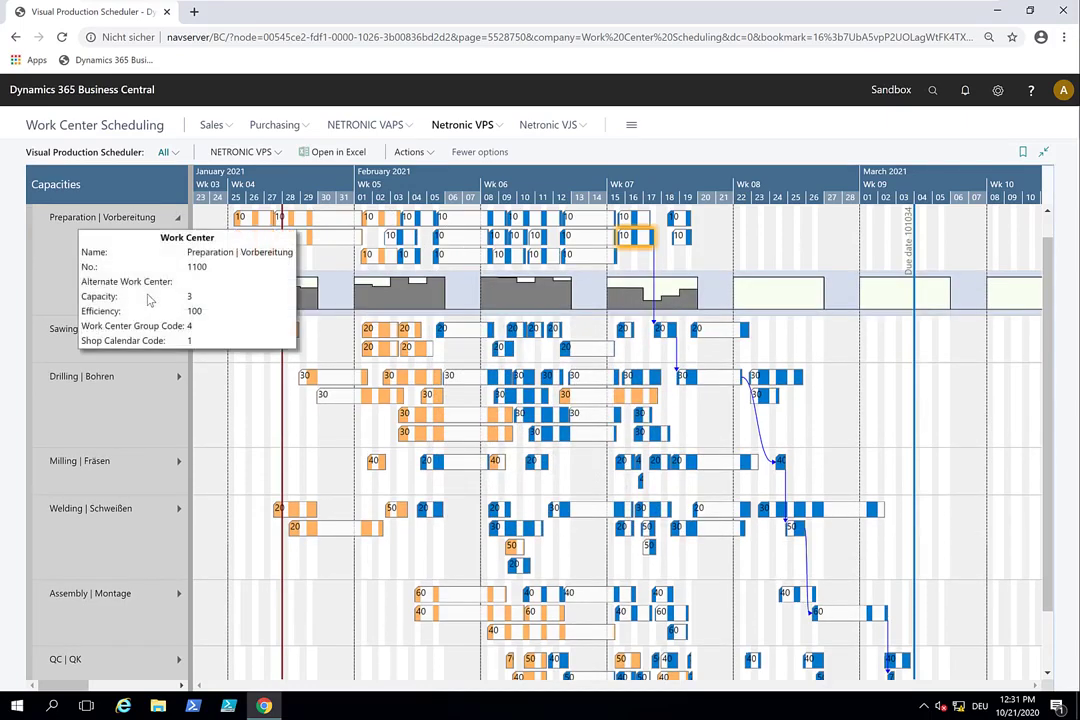
{"action": "mouse_move", "coordinate": [490, 285]}
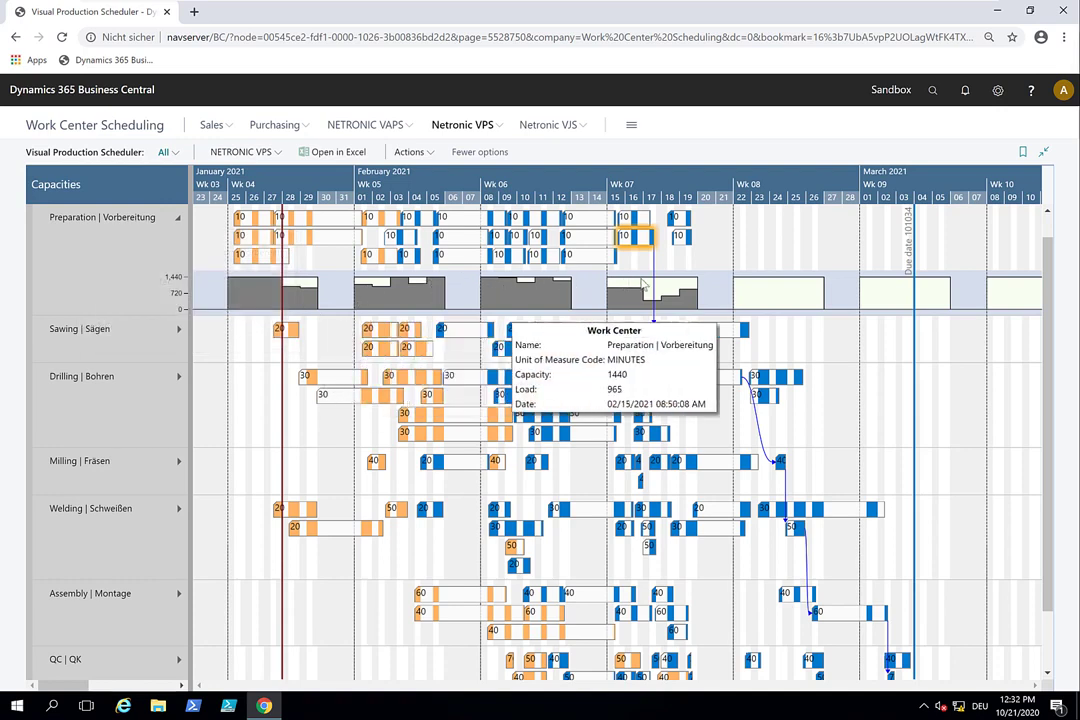
{"action": "left_click", "coordinate": [178, 331]}
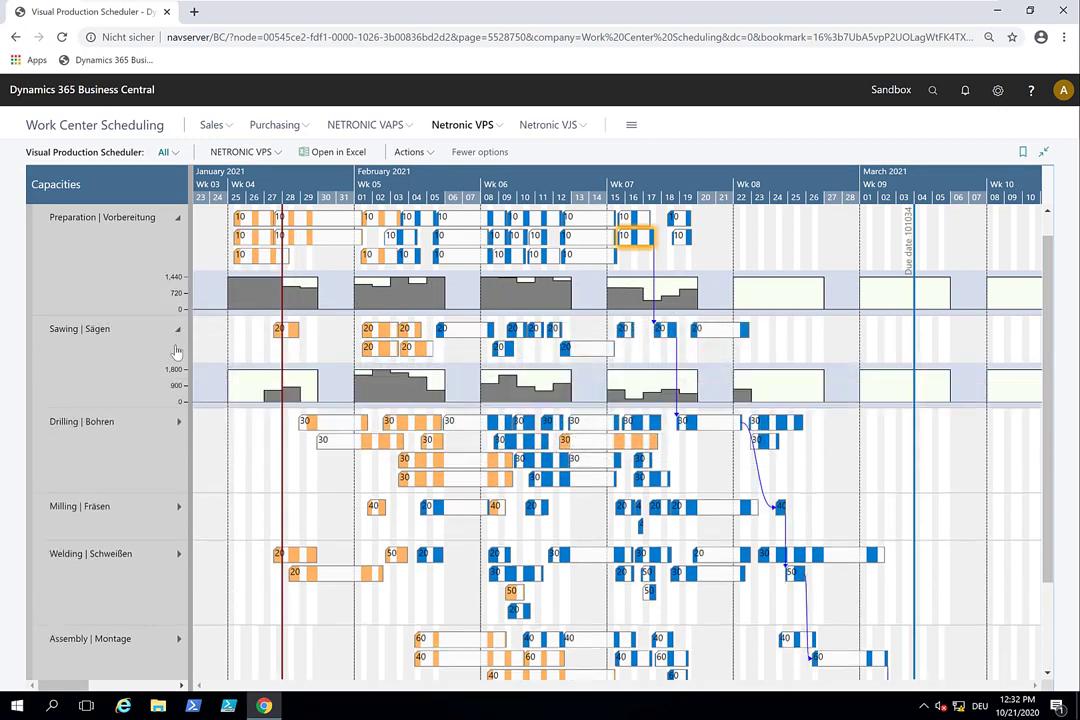
{"action": "left_click", "coordinate": [178, 422]}
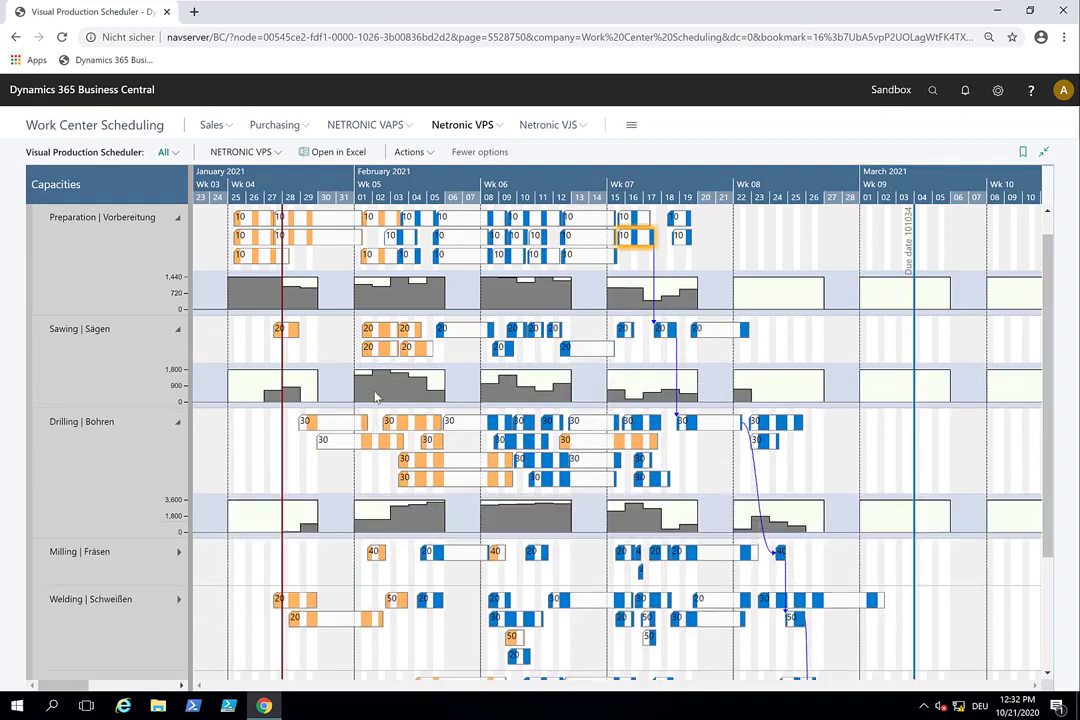
{"action": "left_click", "coordinate": [177, 553]}
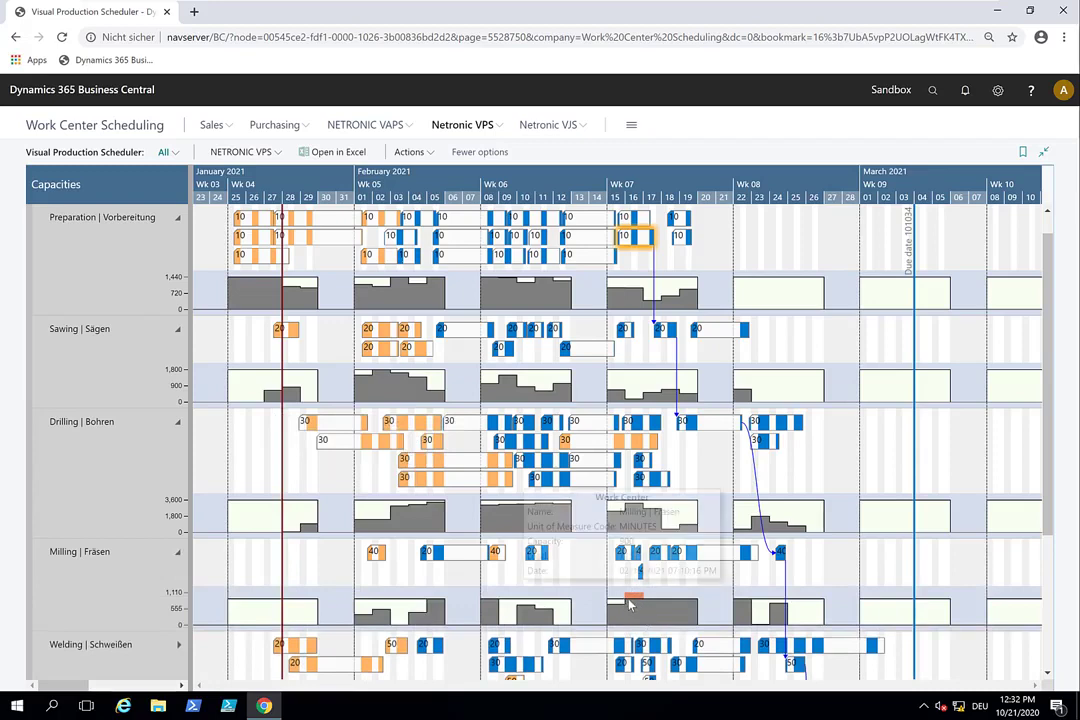
{"action": "mouse_move", "coordinate": [643, 617]}
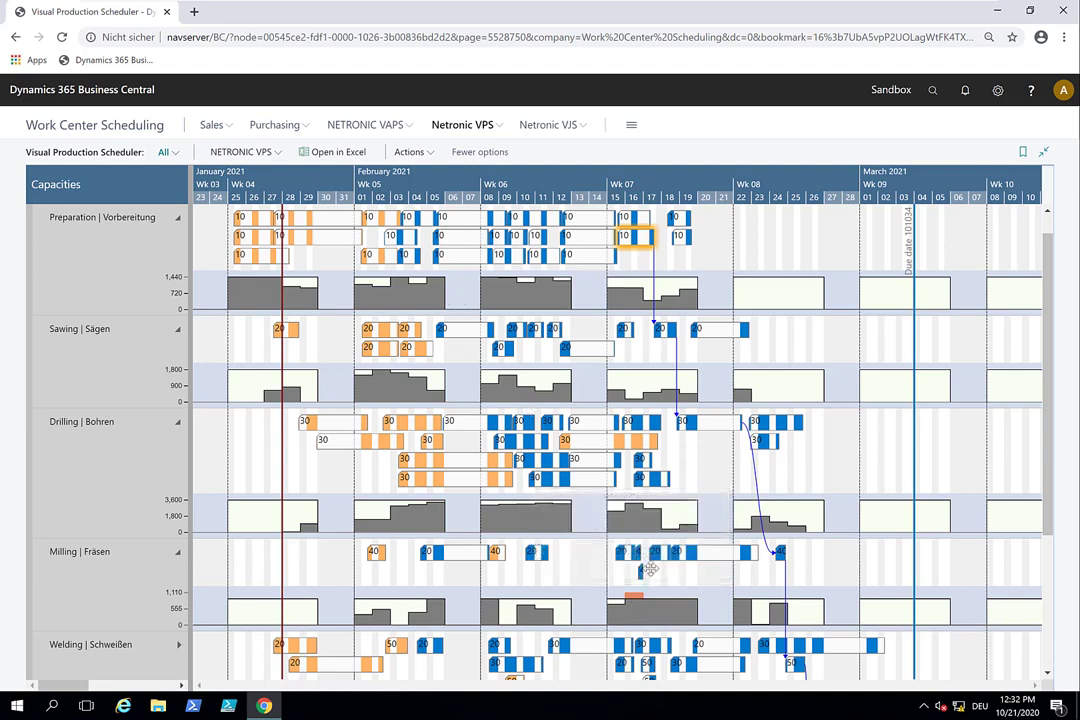
{"action": "left_click", "coordinate": [410, 151]}
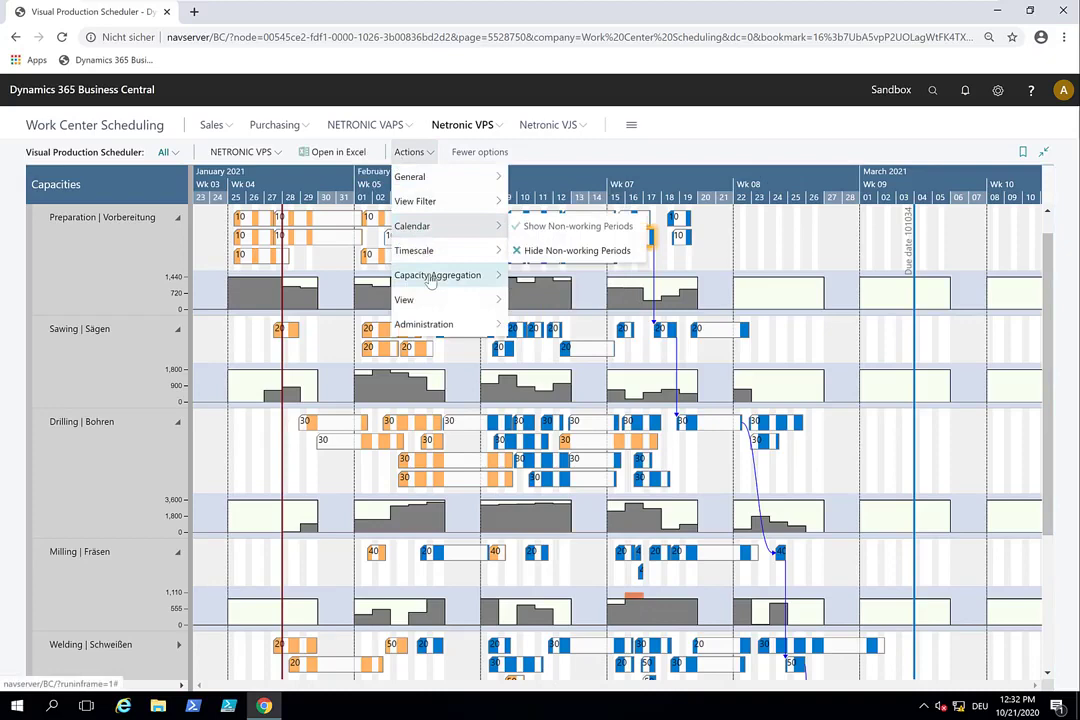
{"action": "mouse_move", "coordinate": [446, 273]}
{"action": "left_click", "coordinate": [540, 276]}
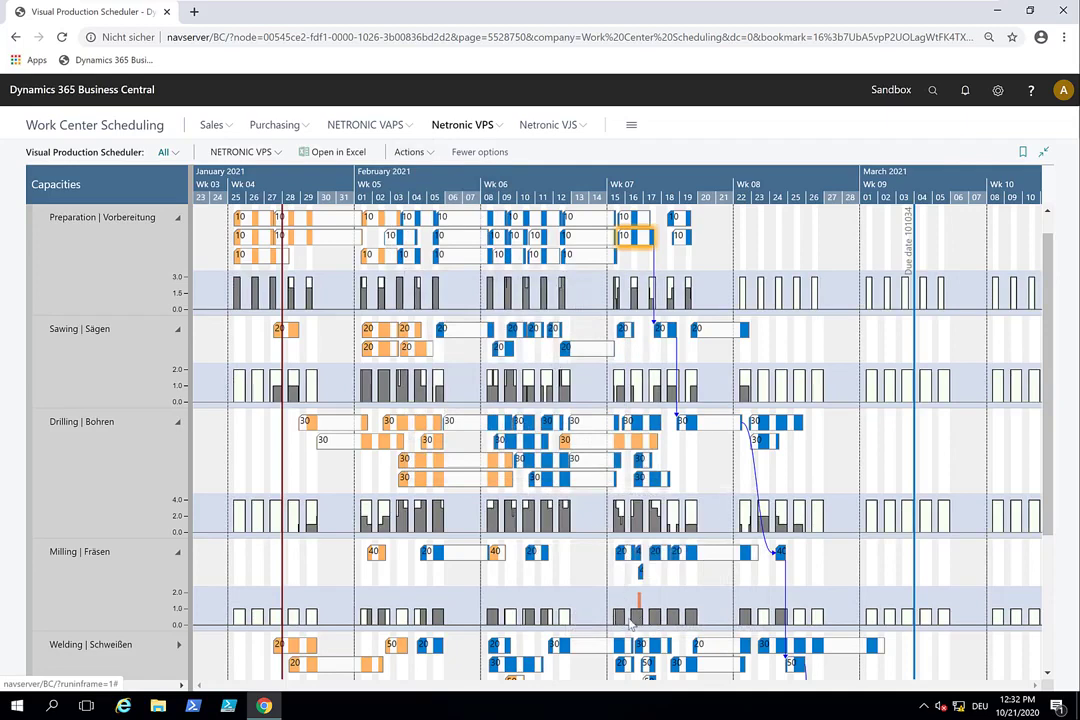
{"action": "left_click", "coordinate": [406, 152]}
{"action": "mouse_move", "coordinate": [419, 249]}
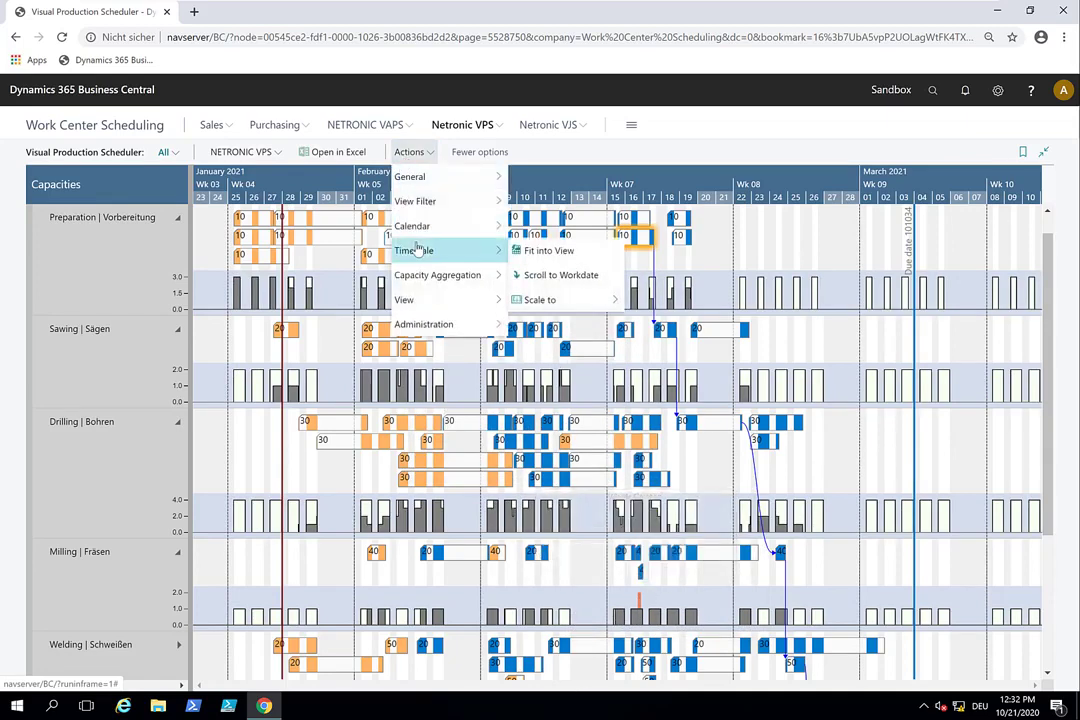
{"action": "mouse_move", "coordinate": [450, 276]}
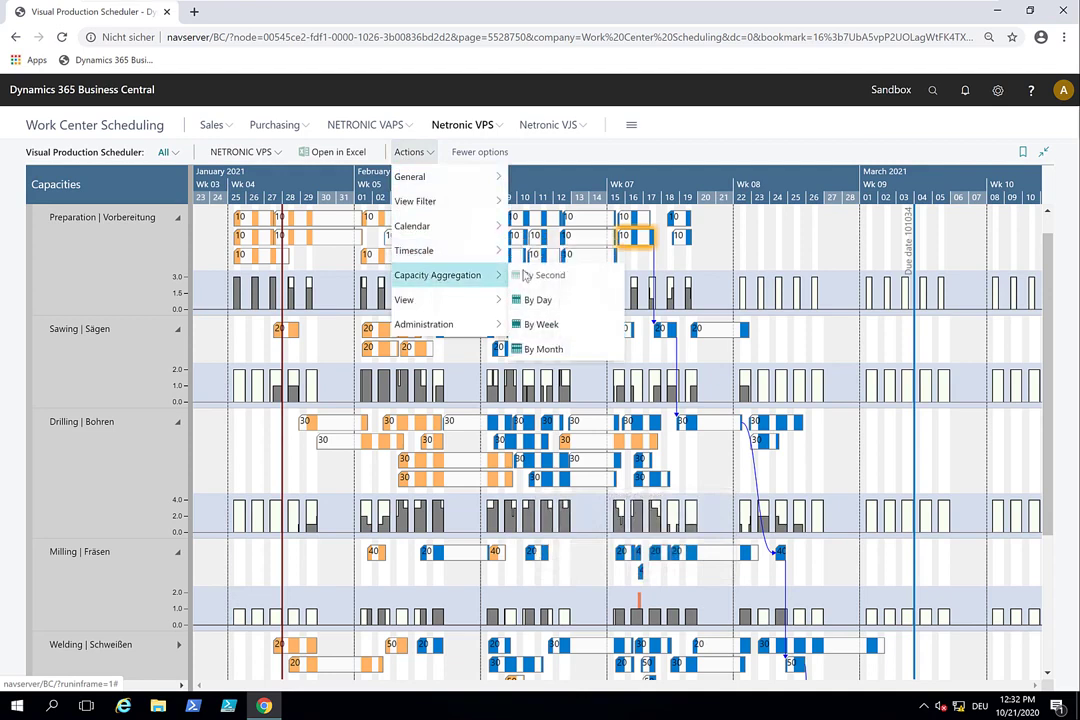
{"action": "left_click", "coordinate": [537, 330]}
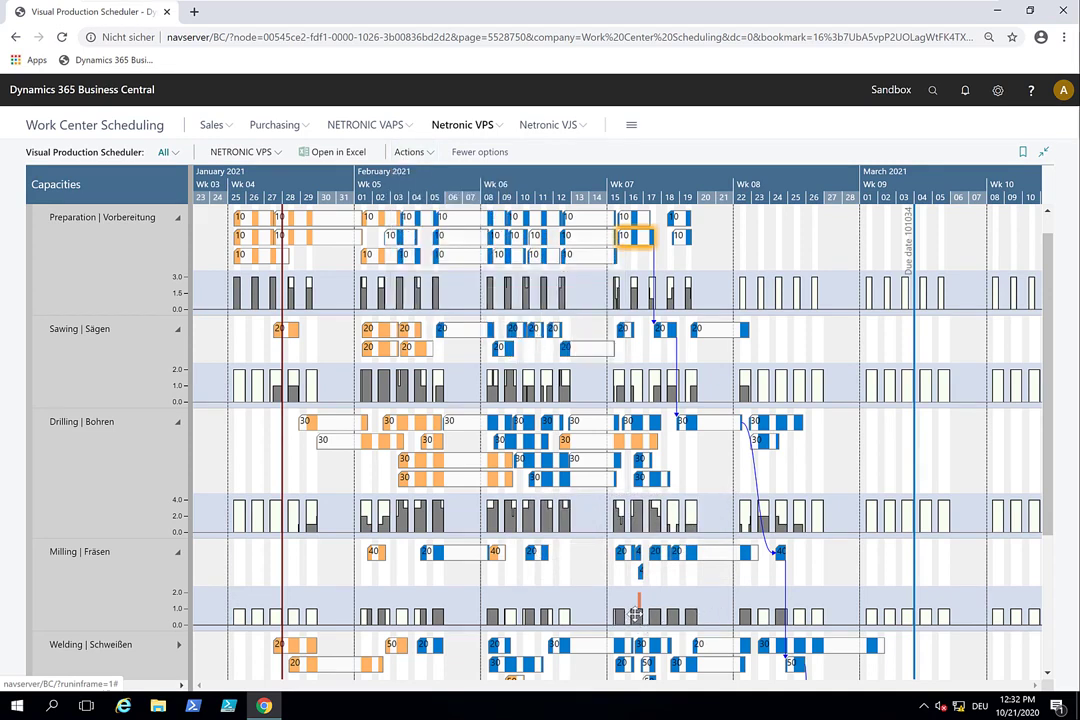
{"action": "mouse_move", "coordinate": [690, 607]}
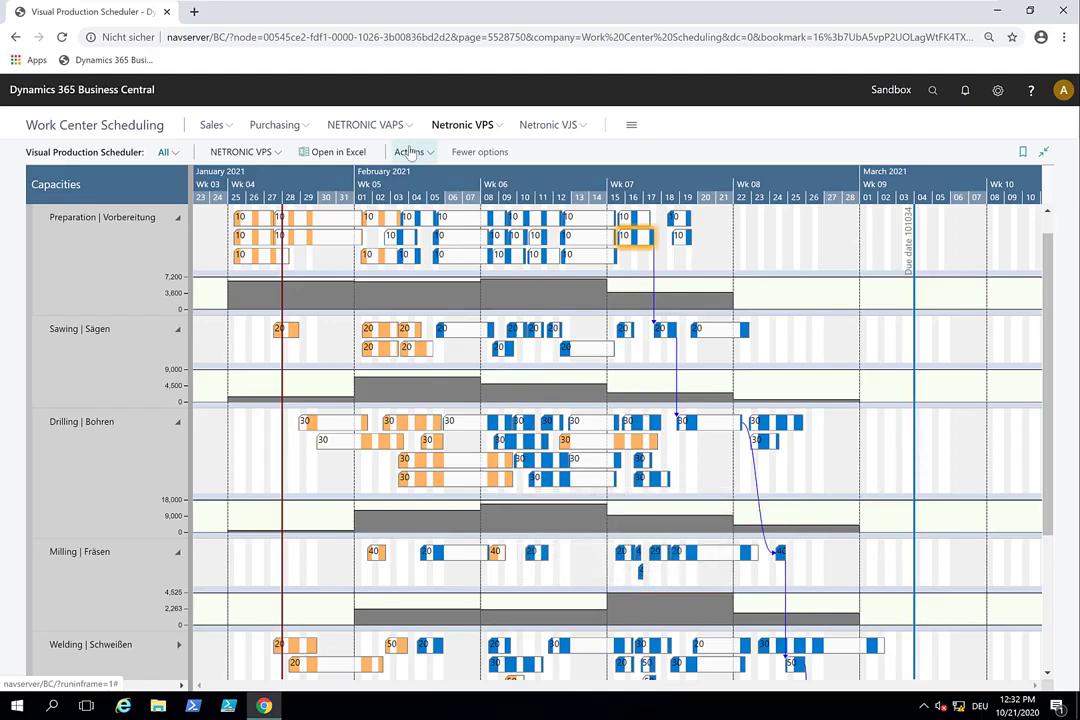
{"action": "left_click", "coordinate": [412, 152]}
{"action": "mouse_move", "coordinate": [448, 280]}
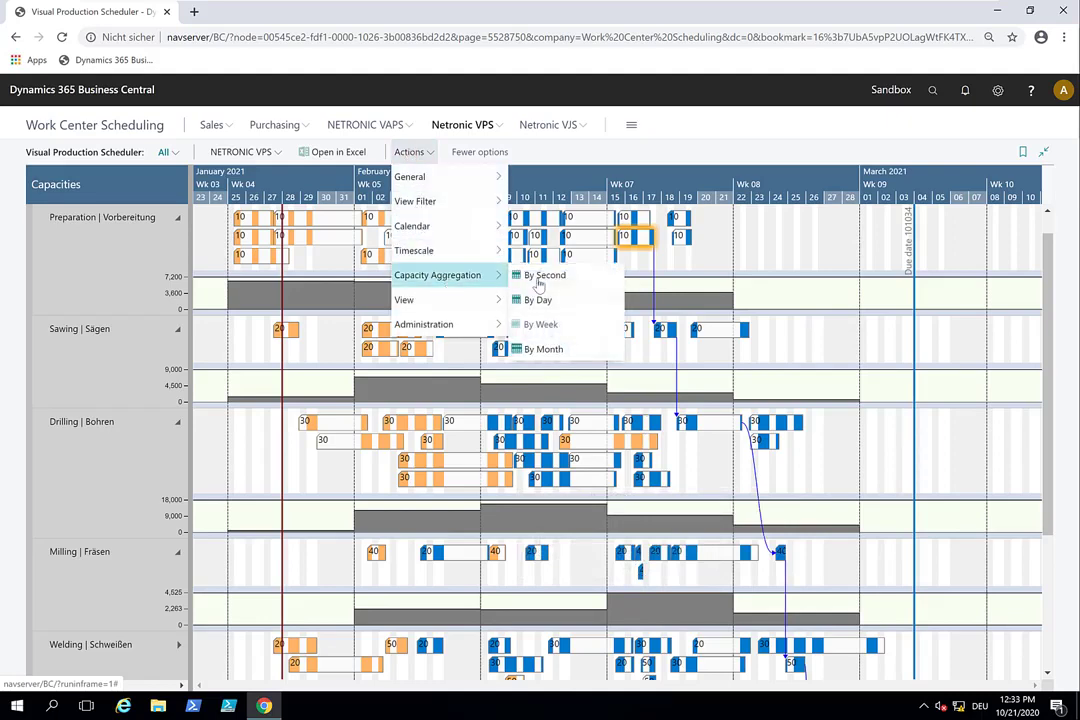
{"action": "left_click", "coordinate": [538, 300]}
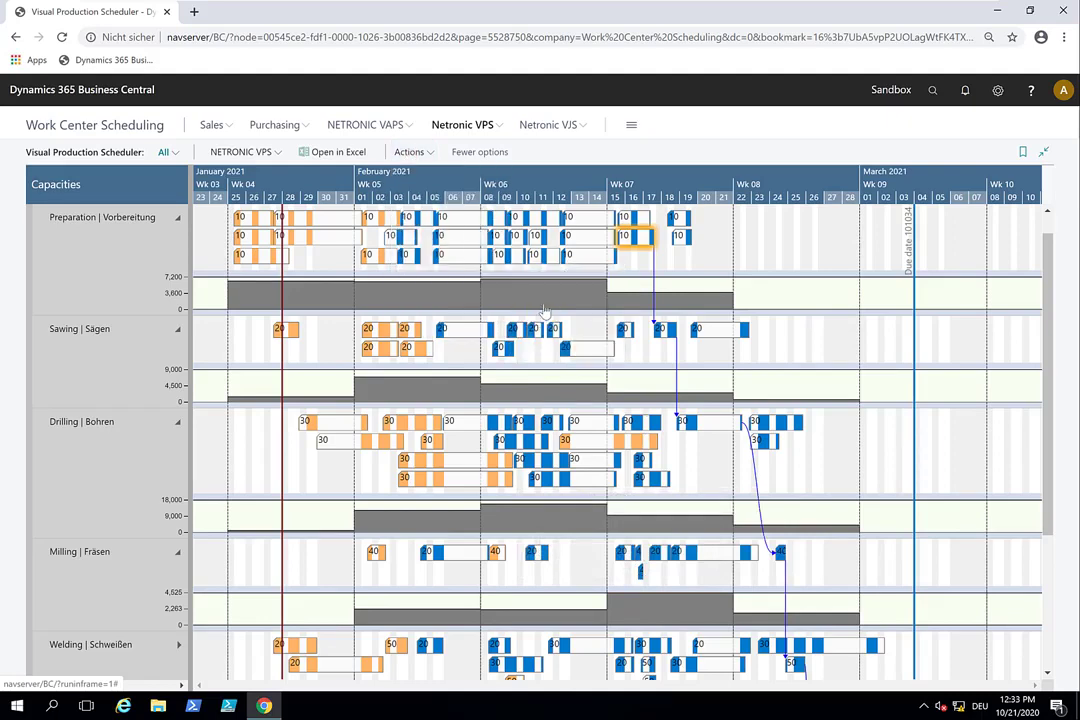
{"action": "left_click", "coordinate": [262, 155]}
{"action": "left_click", "coordinate": [240, 276]}
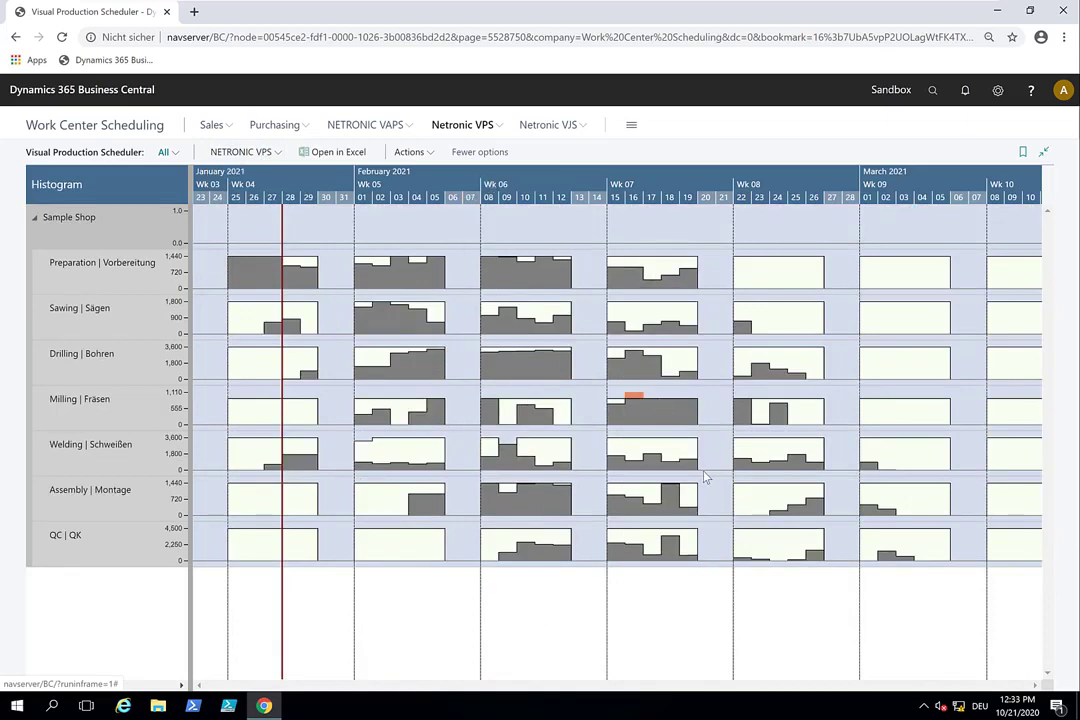
{"action": "left_click", "coordinate": [240, 155]}
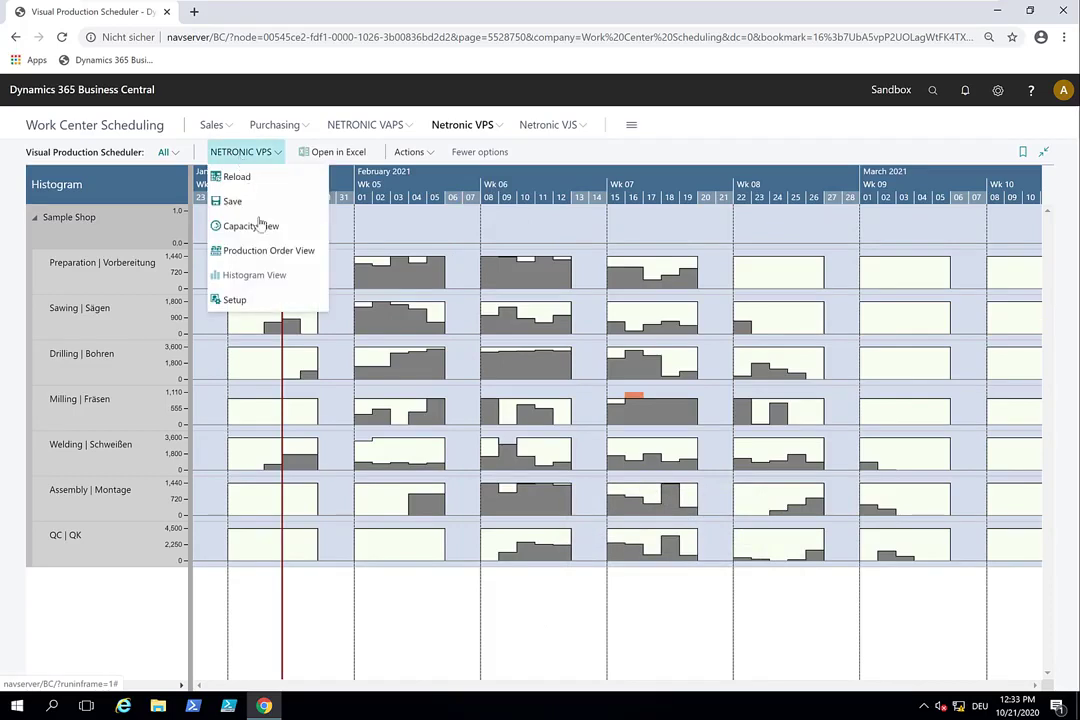
{"action": "left_click", "coordinate": [251, 229]}
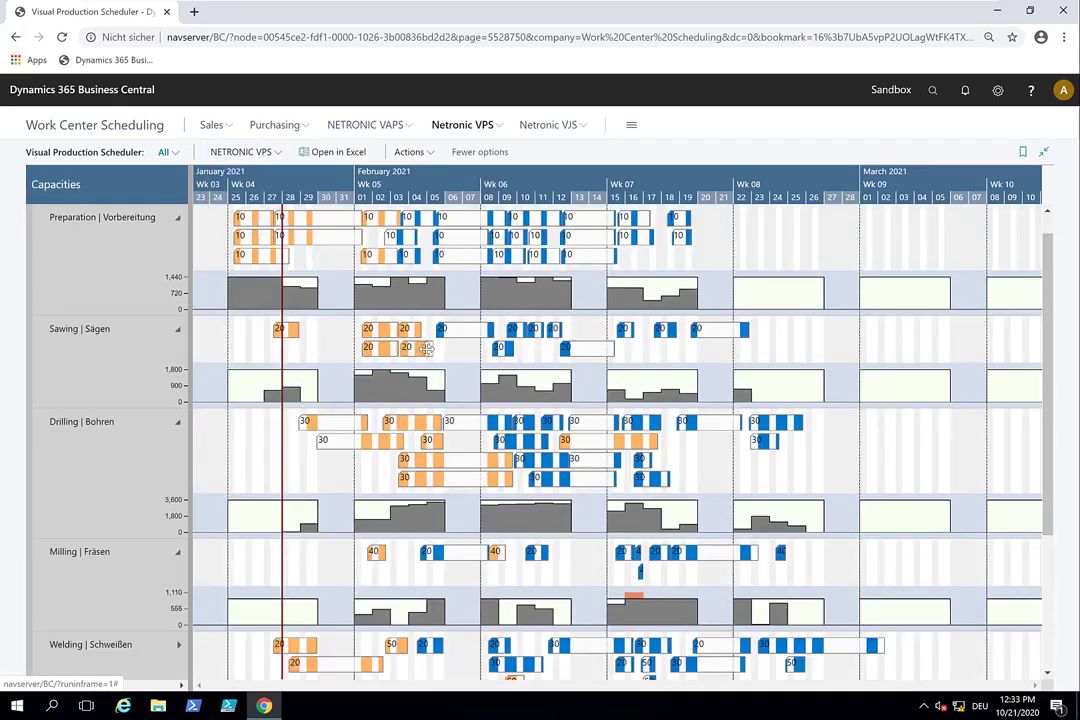
Select the overloaded Milling operation and zoom the timeline into the days of week 07
{"action": "left_click", "coordinate": [640, 572]}
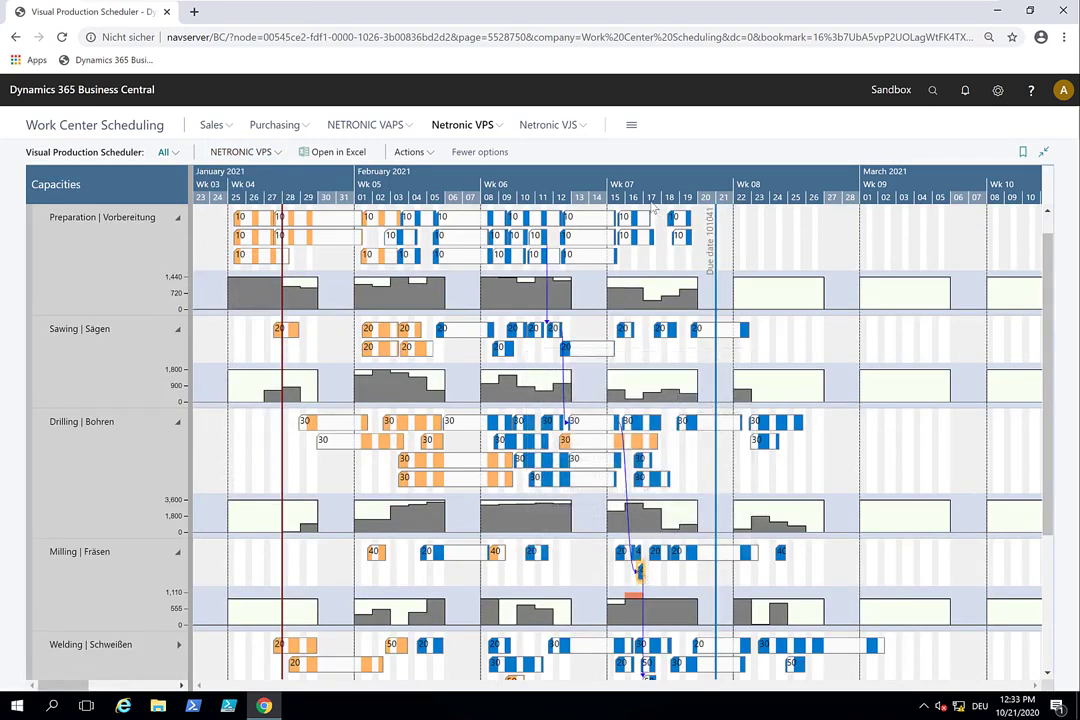
{"action": "scroll", "coordinate": [652, 207], "scroll_direction": "up", "scroll_amount": 3}
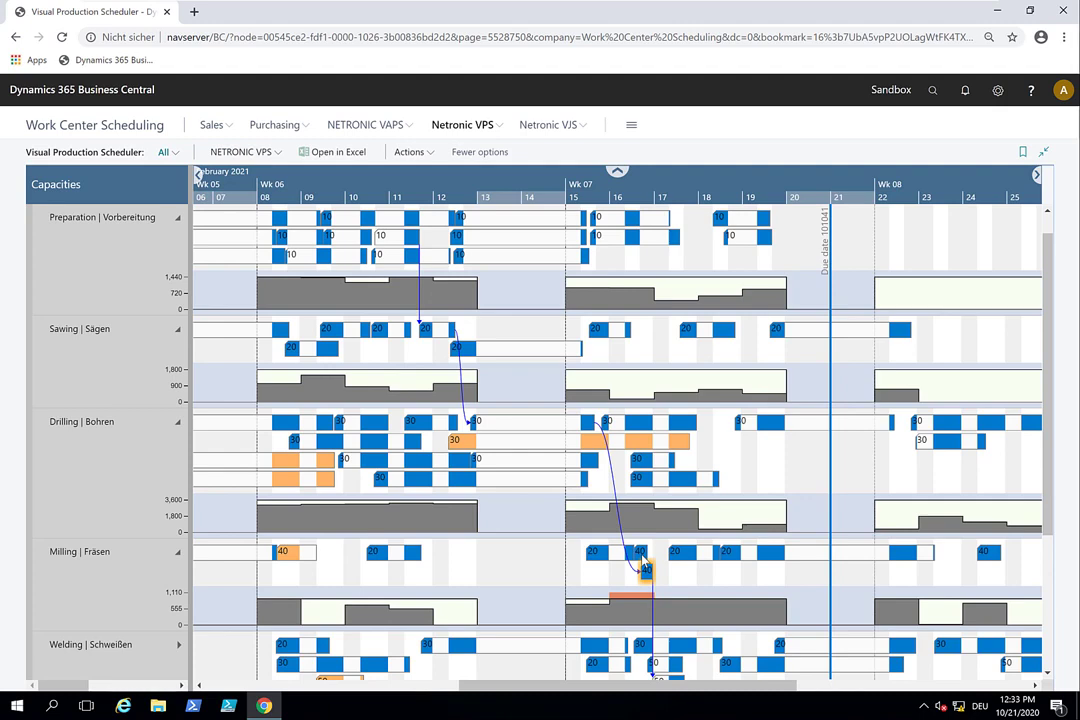
{"action": "left_click", "coordinate": [658, 195]}
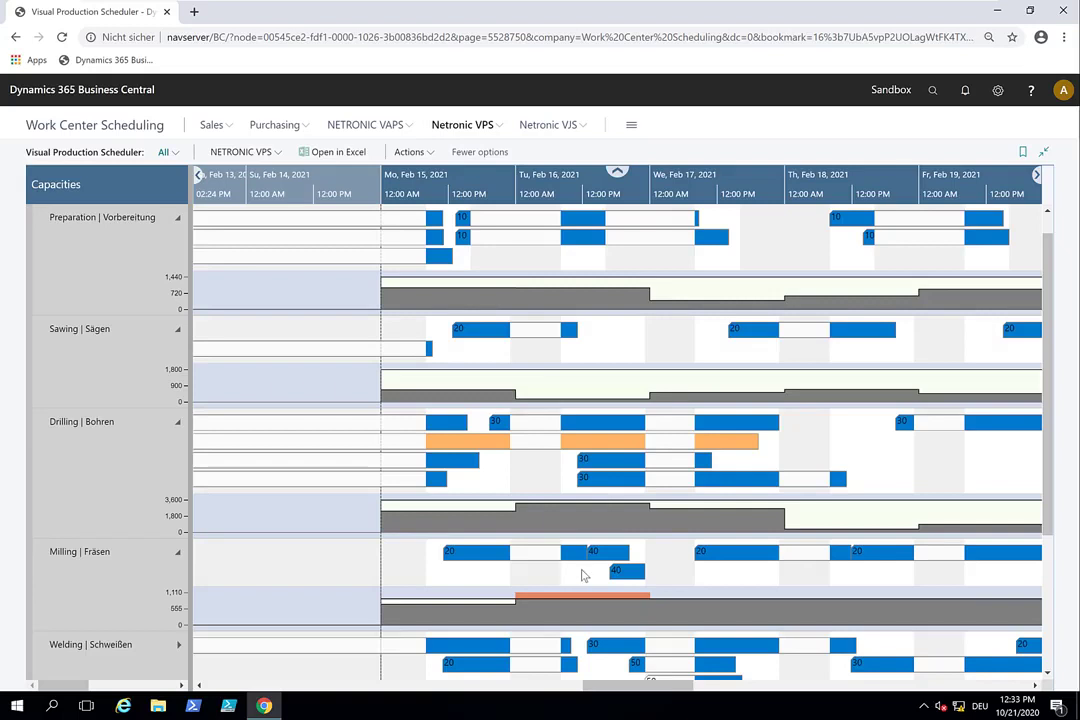
{"action": "mouse_move", "coordinate": [588, 600]}
{"action": "scroll", "coordinate": [643, 200], "scroll_direction": "down", "scroll_amount": 2}
{"action": "scroll", "coordinate": [557, 187], "scroll_direction": "right", "scroll_amount": 2}
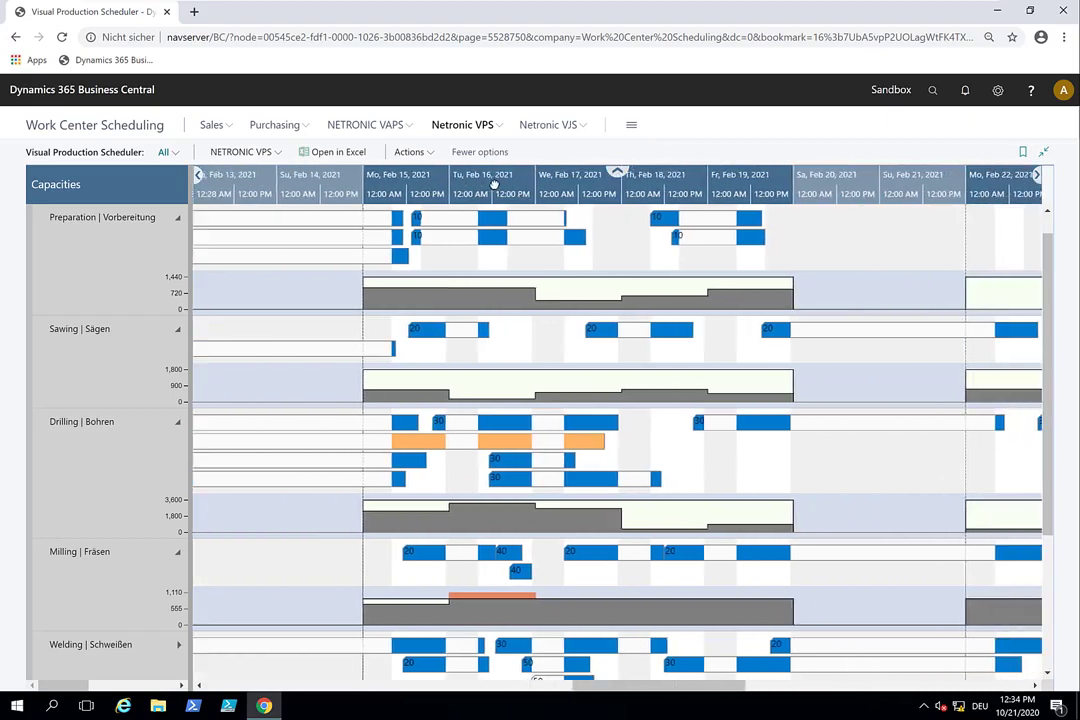
Drag the Milling 40 and 20 operations later into the top lane until the red overload clears
{"action": "mouse_move", "coordinate": [486, 577]}
{"action": "mouse_move", "coordinate": [486, 577]}
{"action": "left_mouse_down"}
{"action": "mouse_move", "coordinate": [505, 557]}
{"action": "mouse_move", "coordinate": [474, 563]}
{"action": "left_mouse_up"}
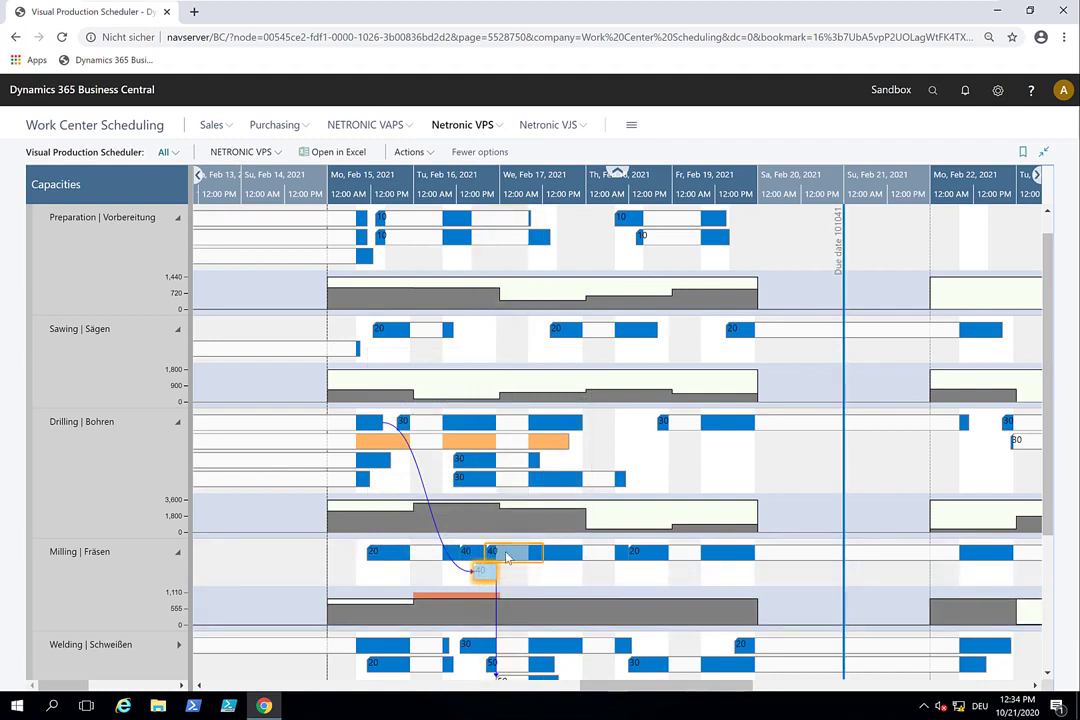
{"action": "mouse_move", "coordinate": [500, 557]}
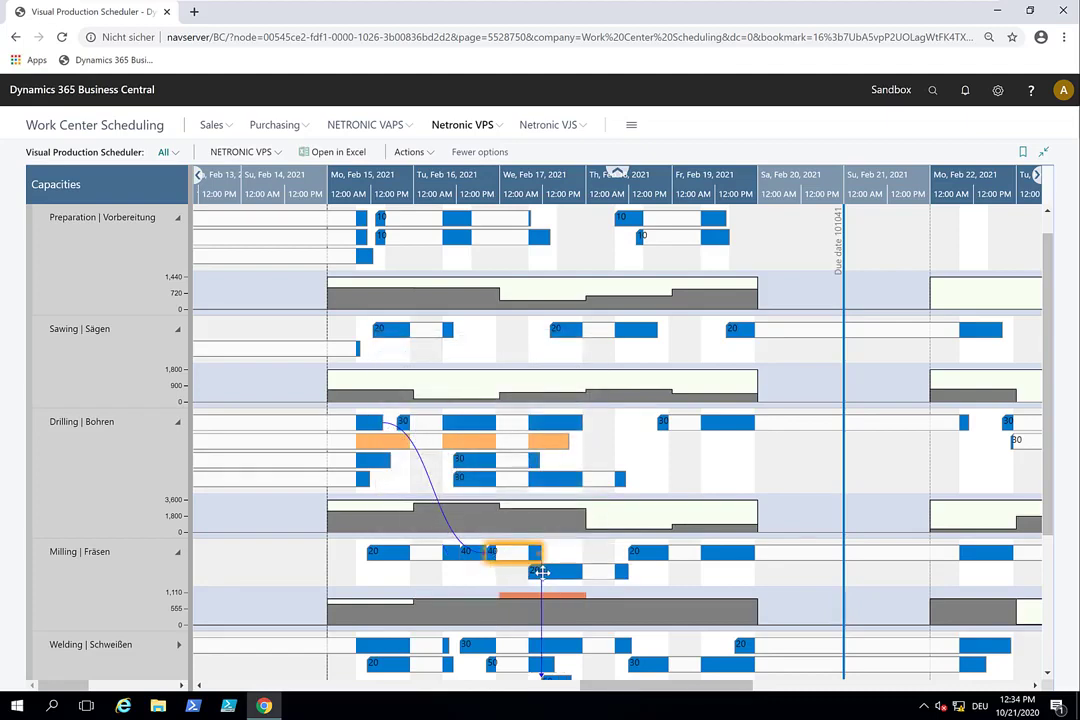
{"action": "scroll", "coordinate": [530, 490], "scroll_direction": "down", "scroll_amount": 1}
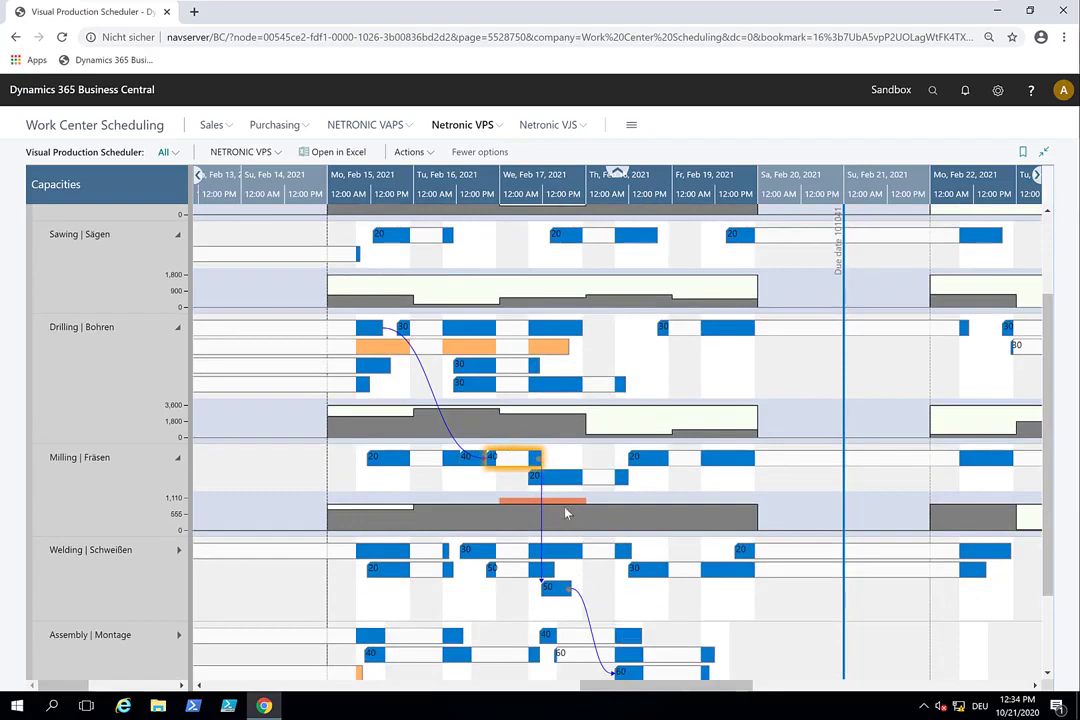
{"action": "left_click_drag", "start_coordinate": [550, 477], "coordinate": [562, 457]}
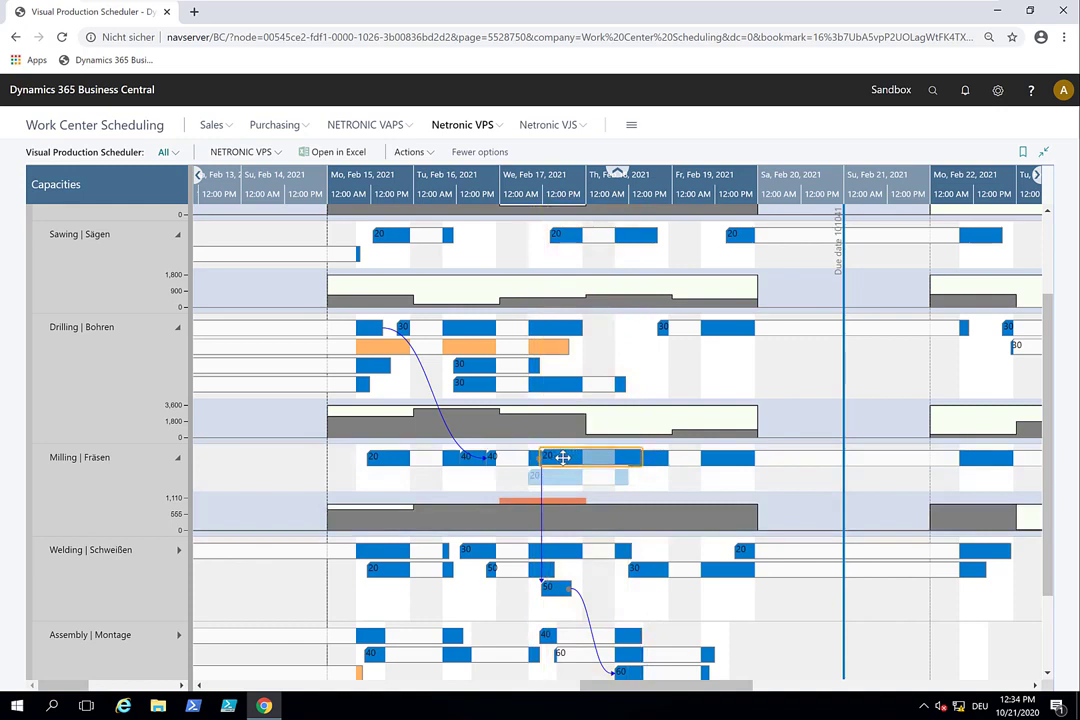
{"action": "scroll", "coordinate": [570, 197], "scroll_direction": "down", "scroll_amount": 3}
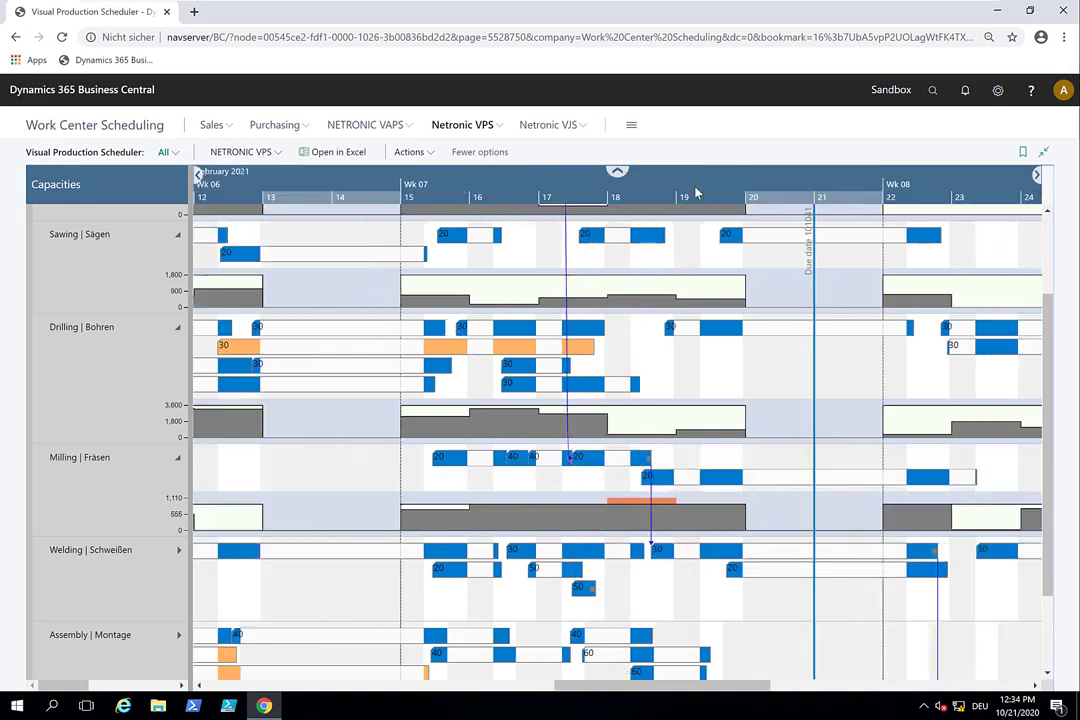
{"action": "left_click_drag", "start_coordinate": [570, 197], "coordinate": [508, 197]}
{"action": "mouse_move", "coordinate": [541, 478]}
{"action": "left_mouse_down"}
{"action": "mouse_move", "coordinate": [548, 470]}
{"action": "mouse_move", "coordinate": [490, 475]}
{"action": "left_mouse_up"}
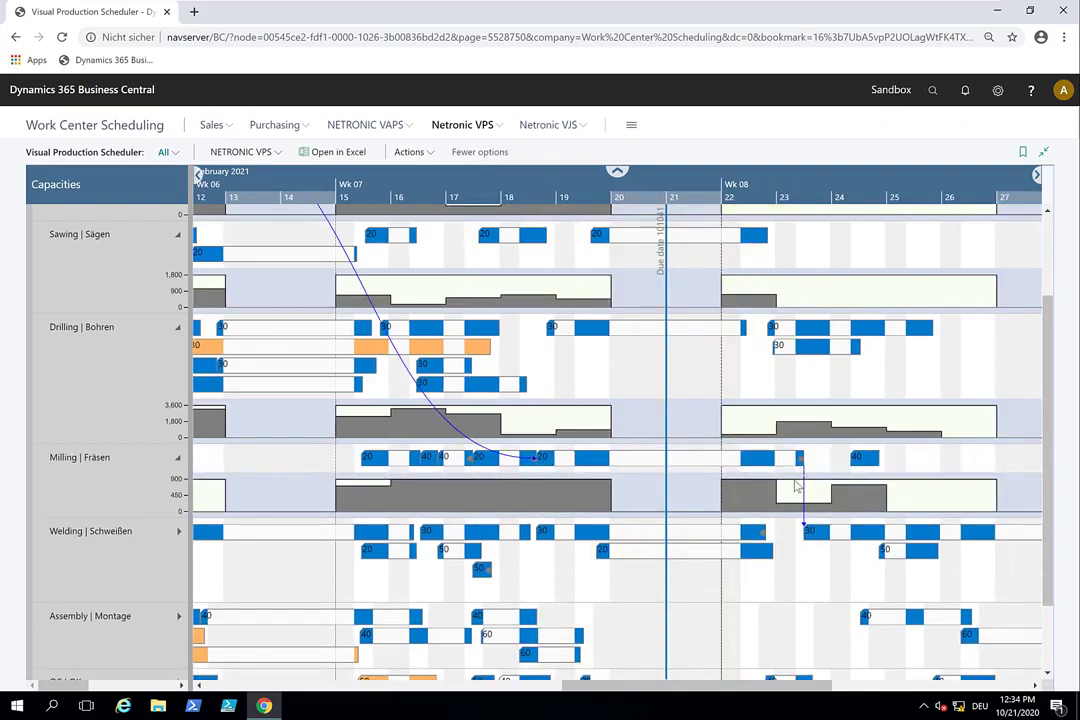
{"action": "scroll", "coordinate": [797, 486], "scroll_direction": "down", "scroll_amount": 2}
Show capacity histograms for the Welding | Schweißen, Assembly | Montage and QC | QK work centers
{"action": "scroll", "coordinate": [742, 197], "scroll_direction": "down", "scroll_amount": 1}
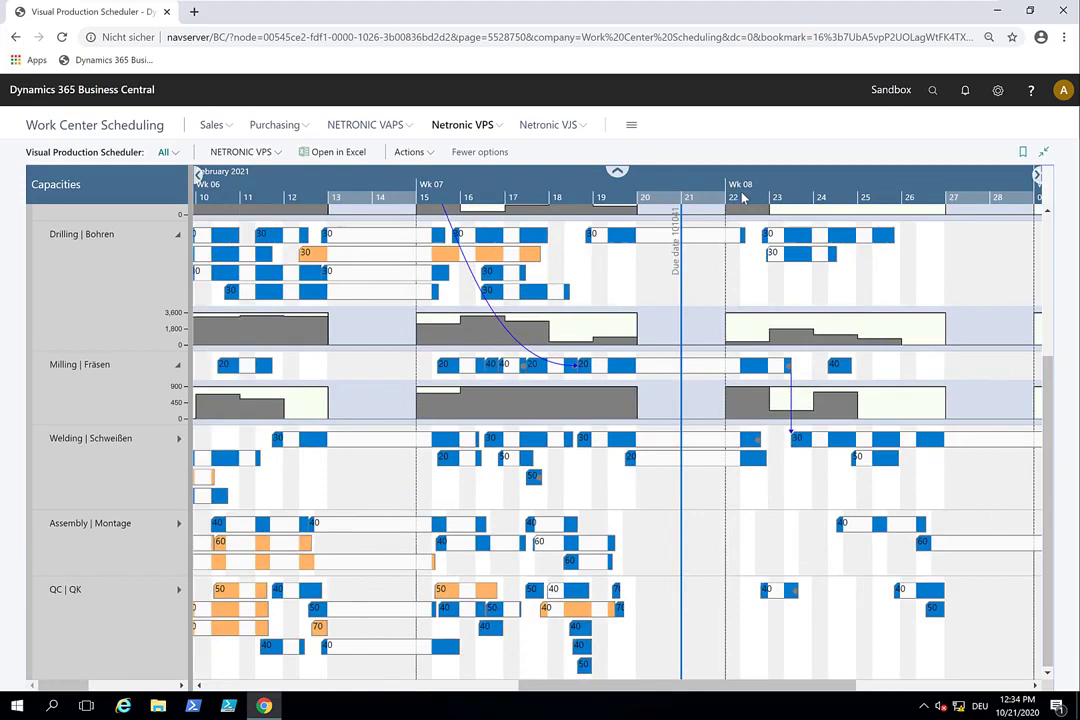
{"action": "scroll", "coordinate": [742, 197], "scroll_direction": "down", "scroll_amount": 4}
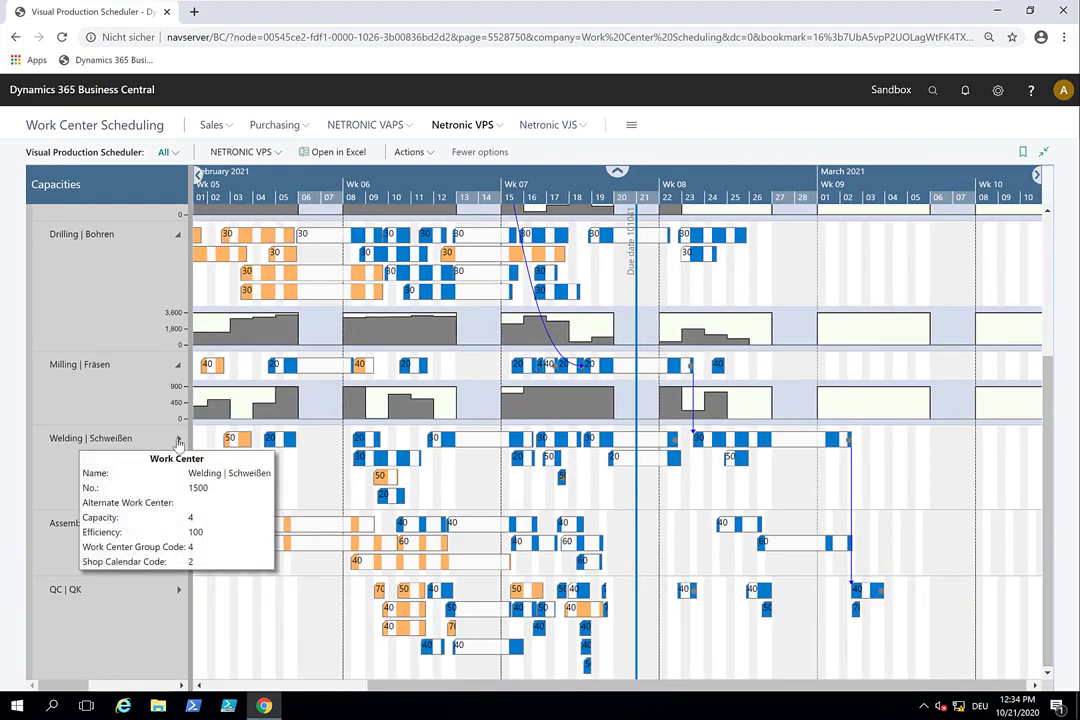
{"action": "left_click", "coordinate": [179, 442]}
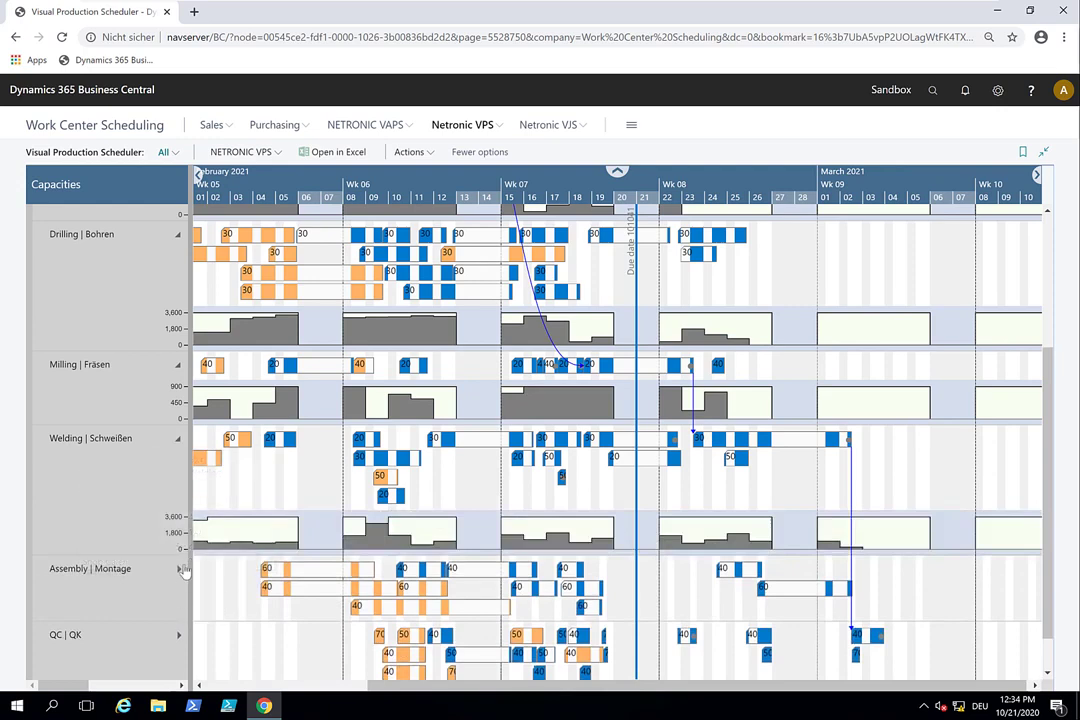
{"action": "left_click", "coordinate": [180, 569]}
{"action": "scroll", "coordinate": [762, 499], "scroll_direction": "down", "scroll_amount": 1}
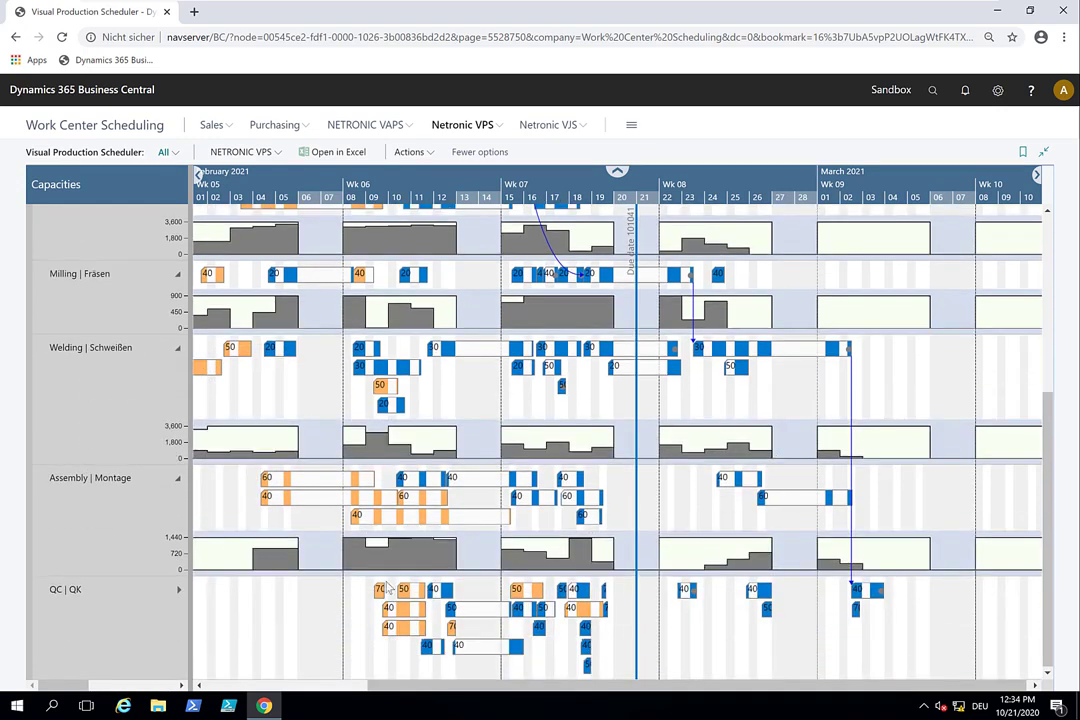
{"action": "left_click", "coordinate": [180, 590]}
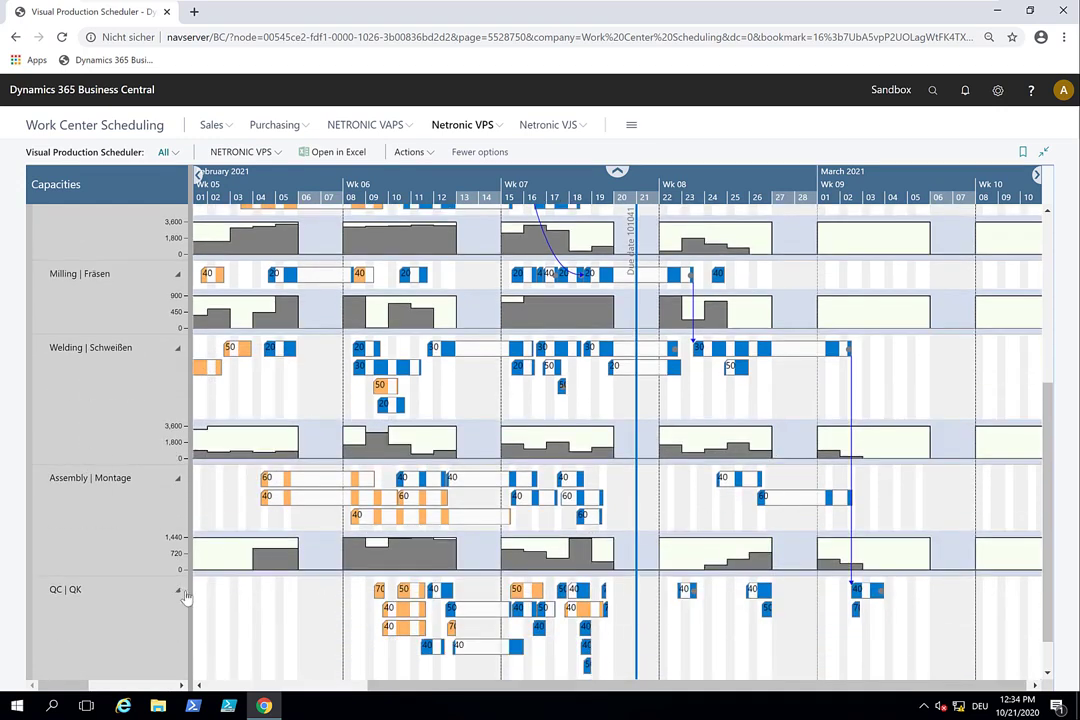
{"action": "left_click", "coordinate": [183, 592]}
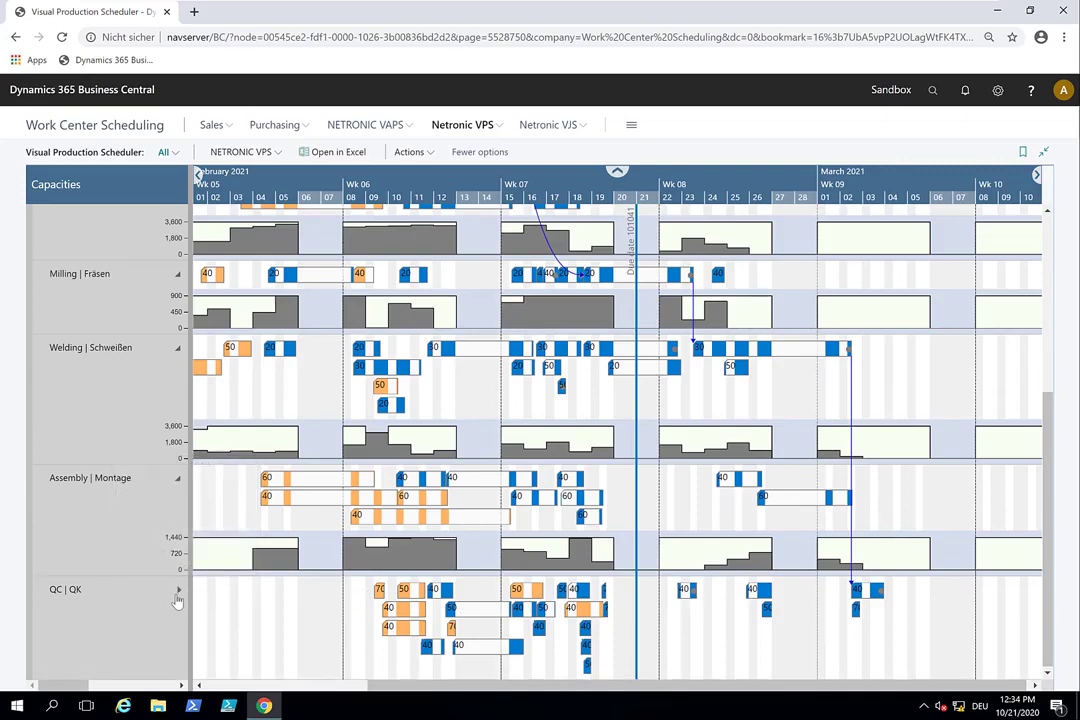
{"action": "left_click", "coordinate": [179, 591]}
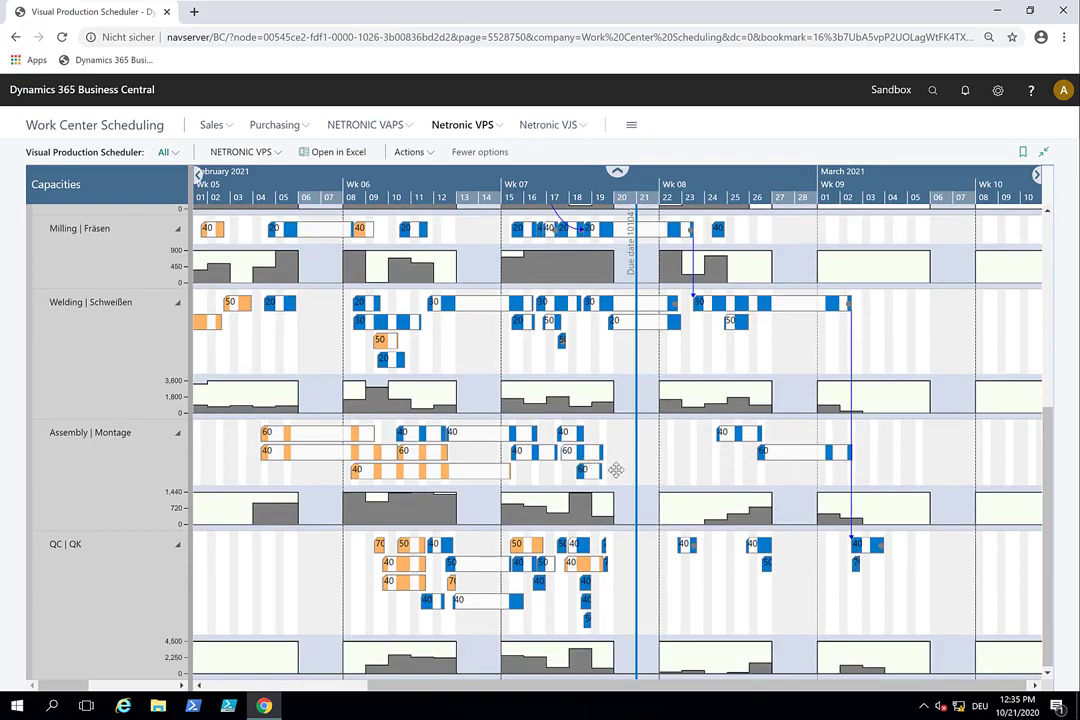
{"action": "scroll", "coordinate": [787, 655], "scroll_direction": "up", "scroll_amount": 2}
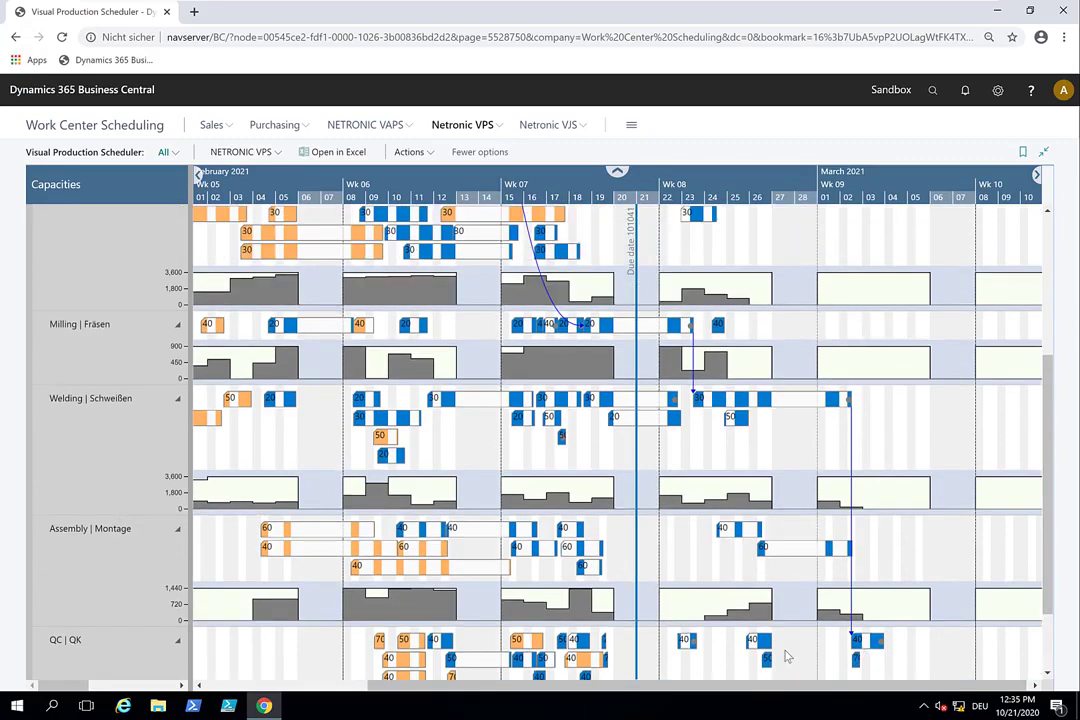
Select the long Welding operation in week 08 to display its order's due-date line
{"action": "left_click", "coordinate": [750, 400]}
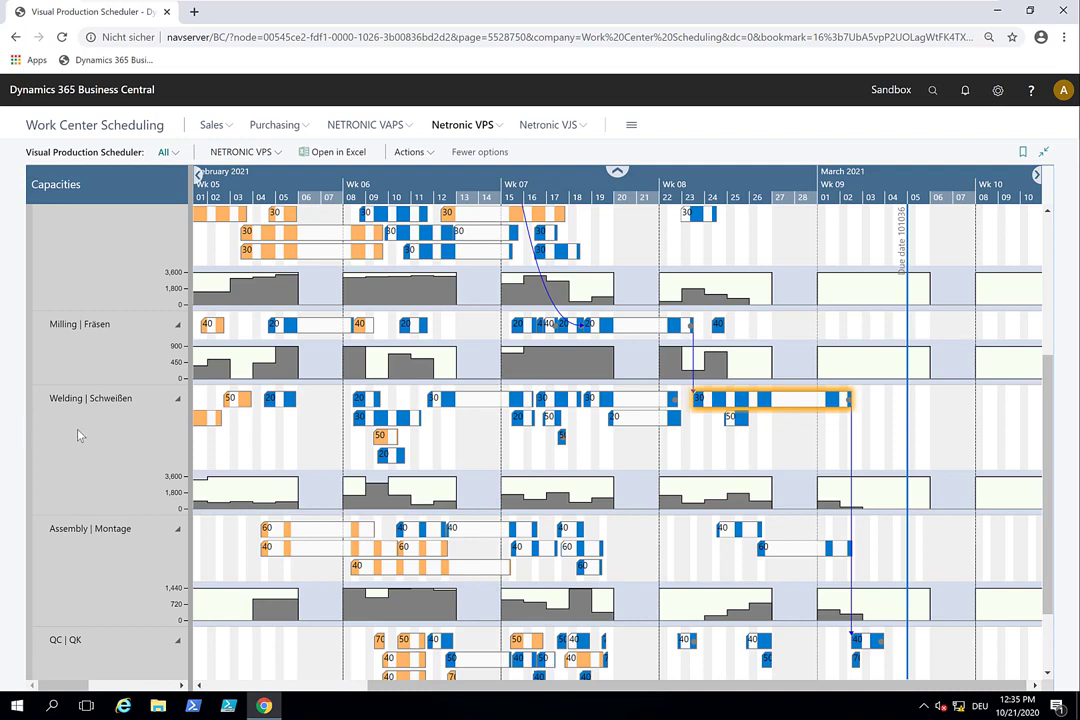
{"action": "mouse_move", "coordinate": [74, 412]}
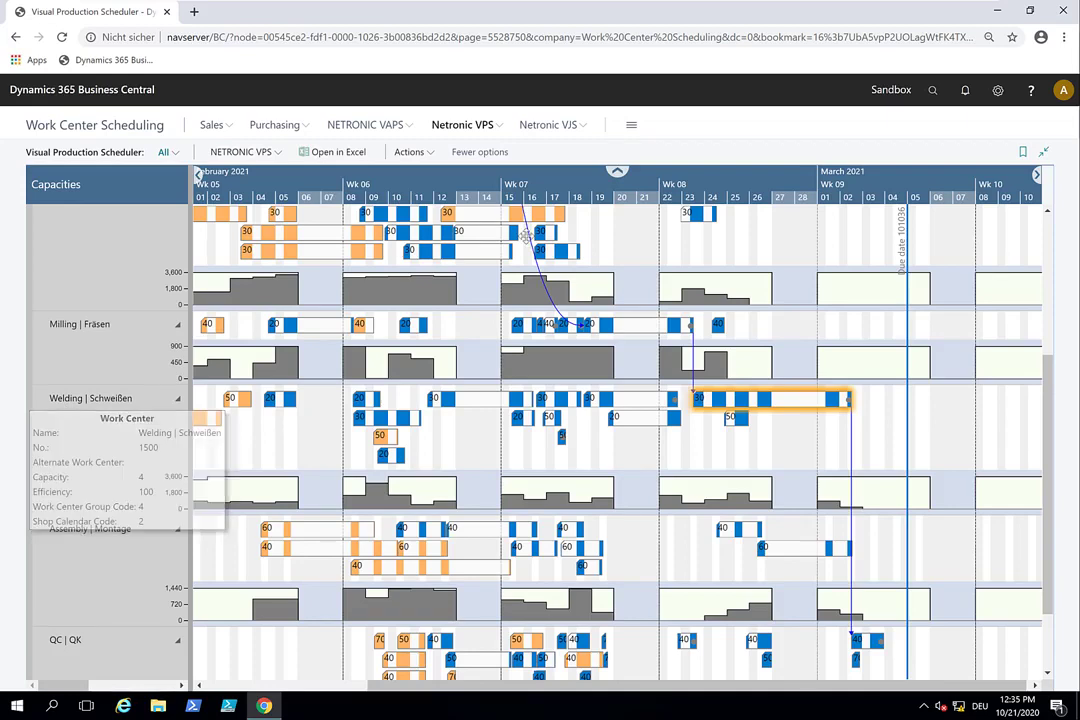
{"action": "scroll", "coordinate": [518, 195], "scroll_direction": "up", "scroll_amount": 2}
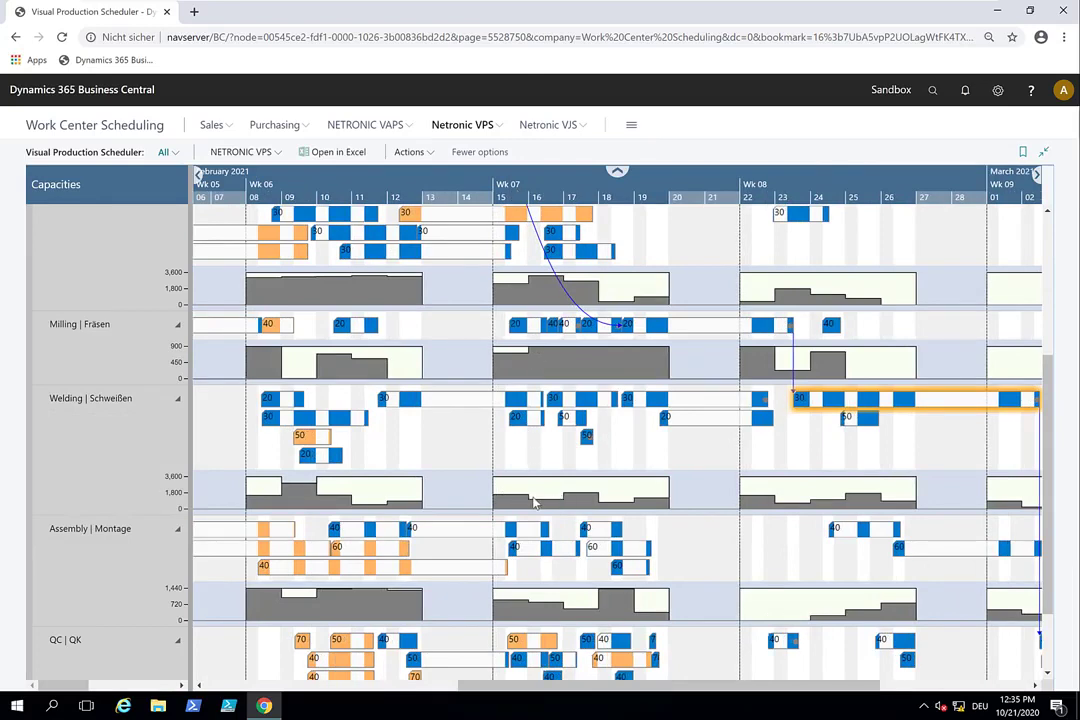
{"action": "mouse_move", "coordinate": [516, 494]}
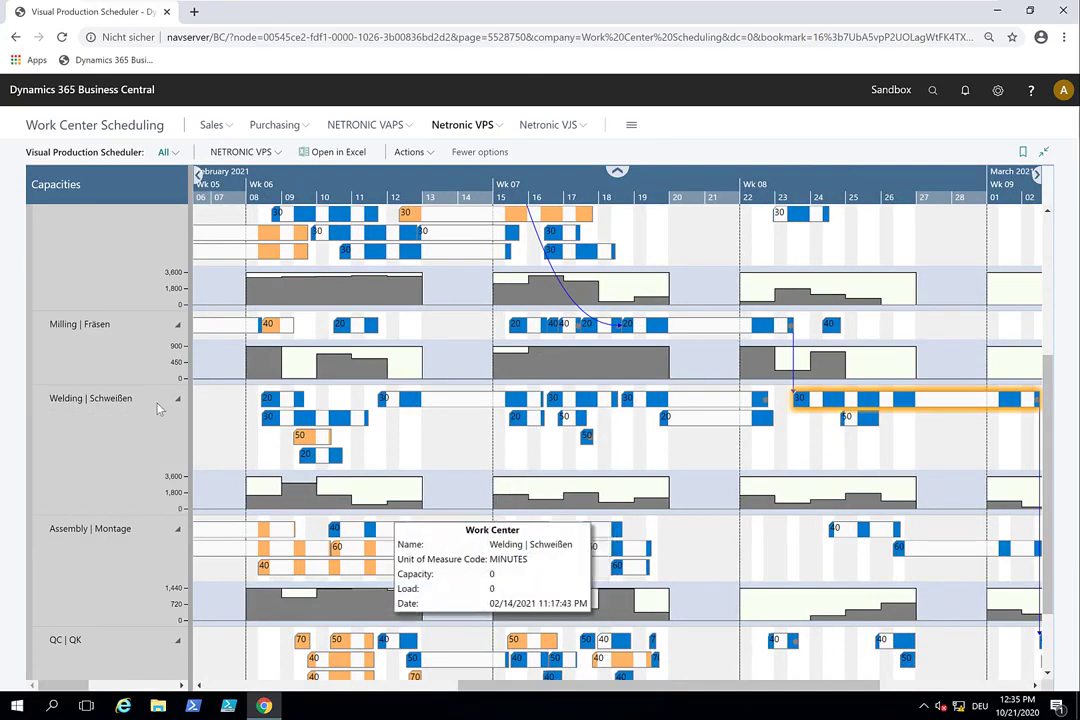
Open the Welding work center card and its capacity absence list
{"action": "double_click", "coordinate": [82, 444]}
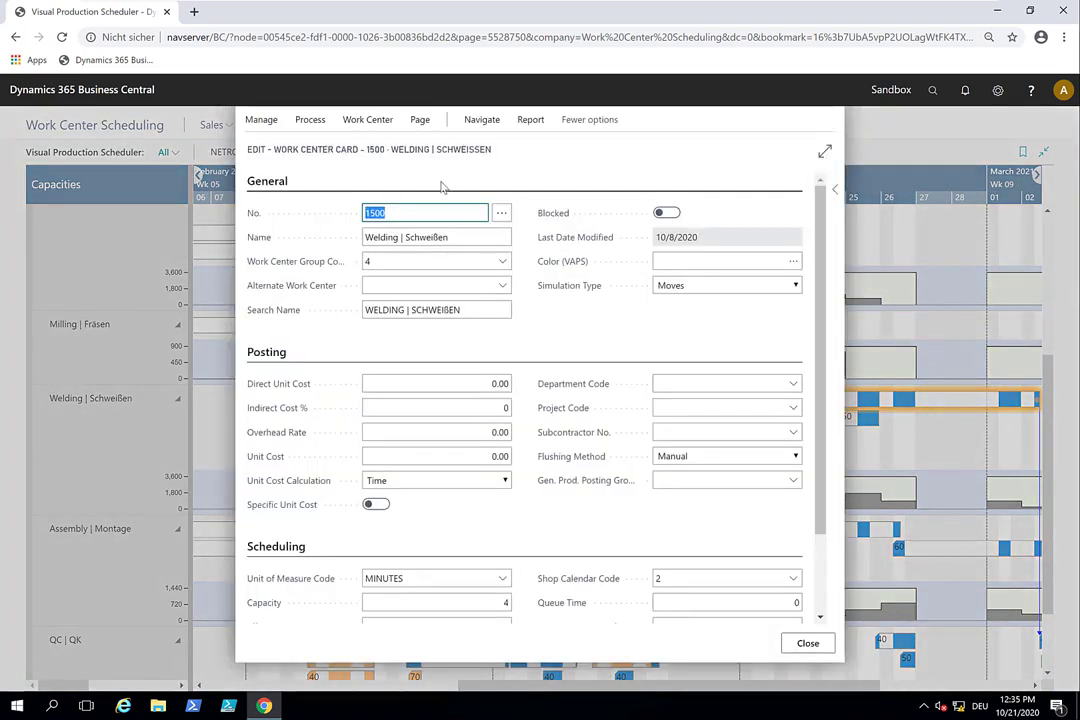
{"action": "left_click", "coordinate": [535, 120]}
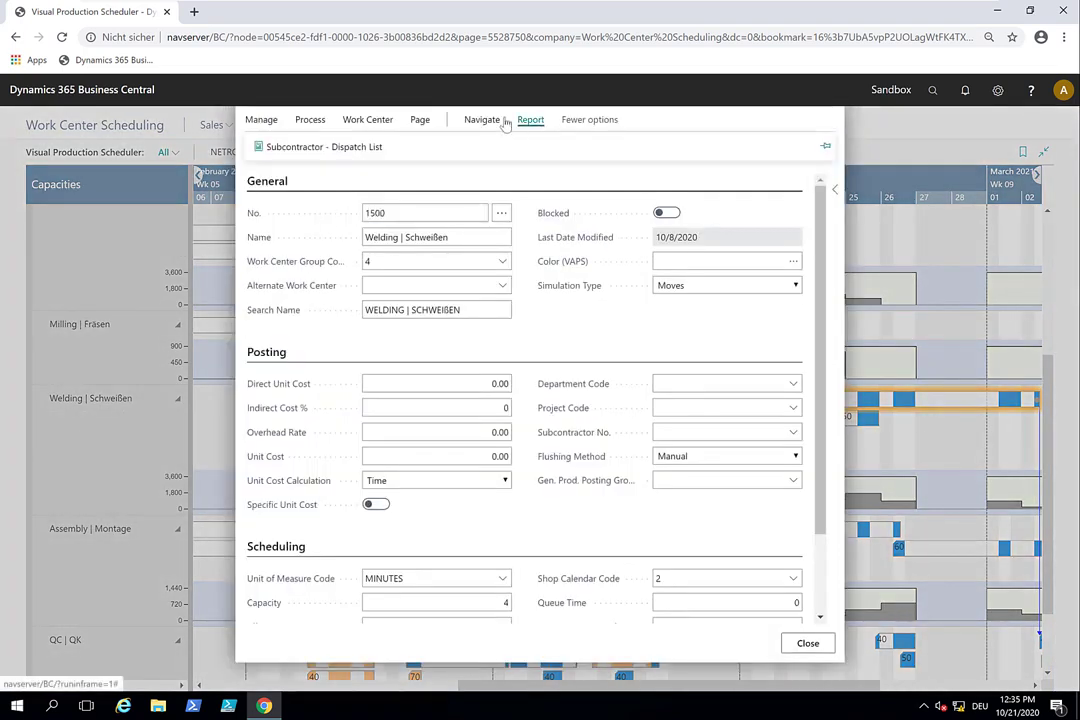
{"action": "left_click", "coordinate": [505, 120]}
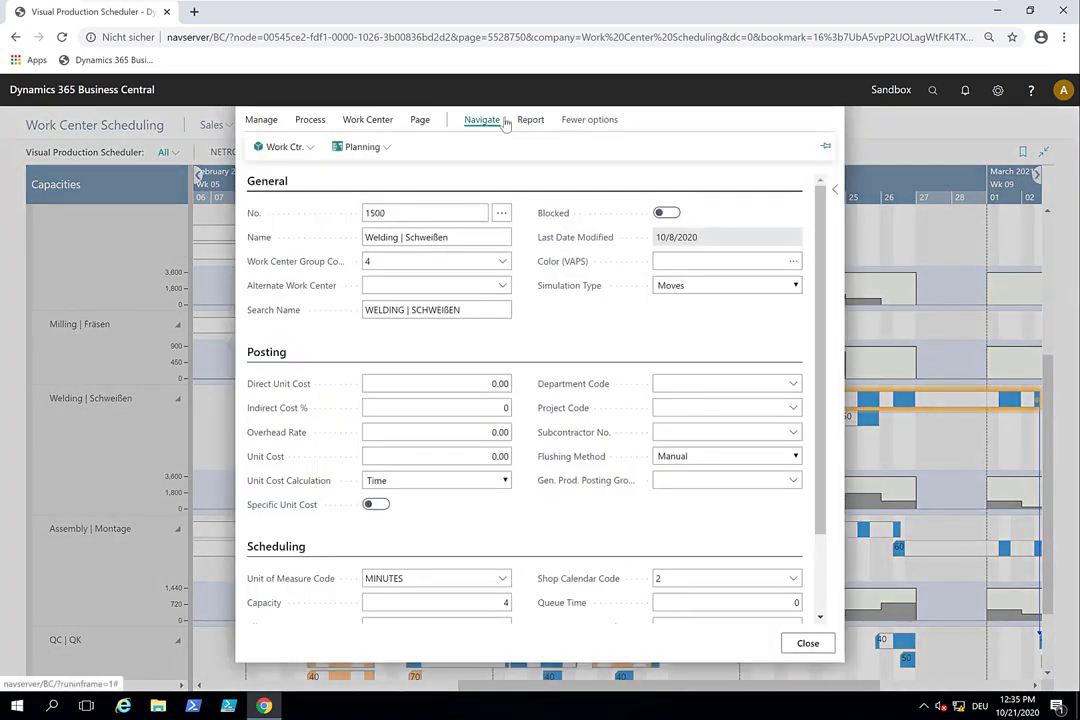
{"action": "left_click", "coordinate": [386, 149]}
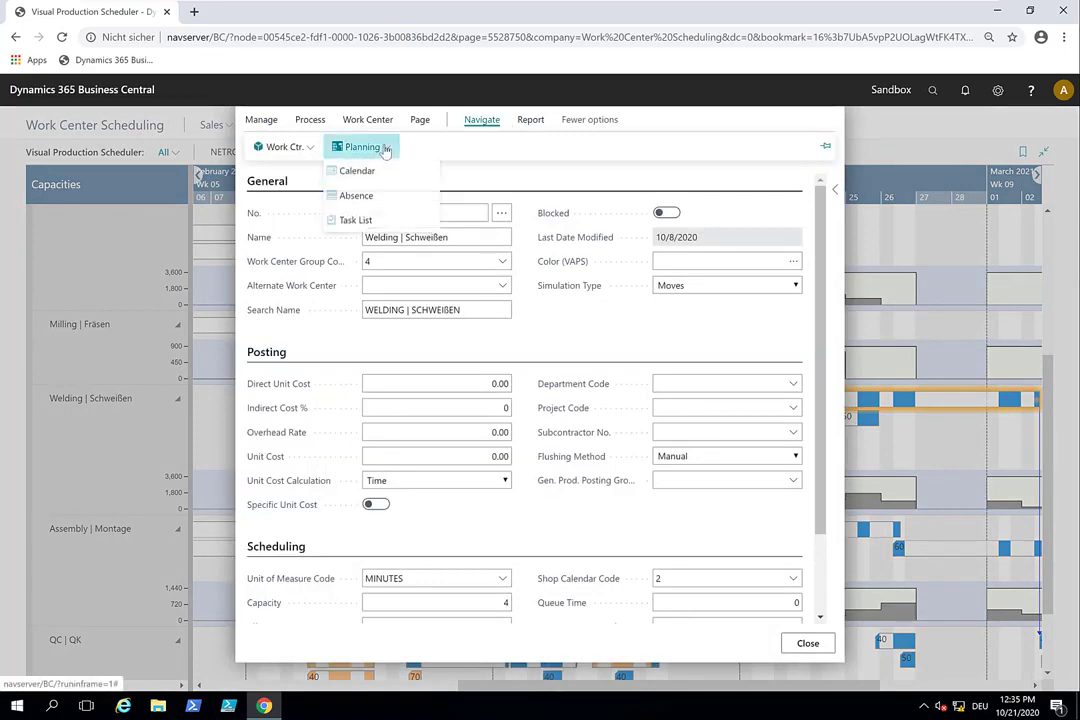
{"action": "left_click", "coordinate": [354, 198]}
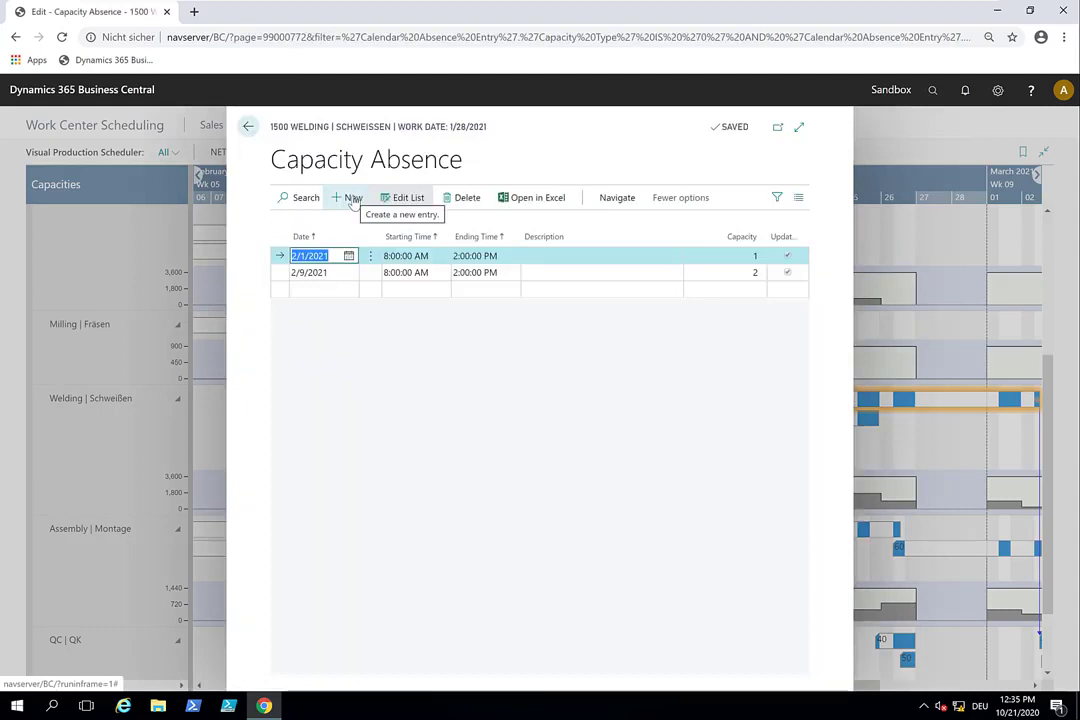
Add a new capacity absence entry dated 2/15/2021
{"action": "left_click", "coordinate": [313, 289]}
{"action": "left_click", "coordinate": [349, 290]}
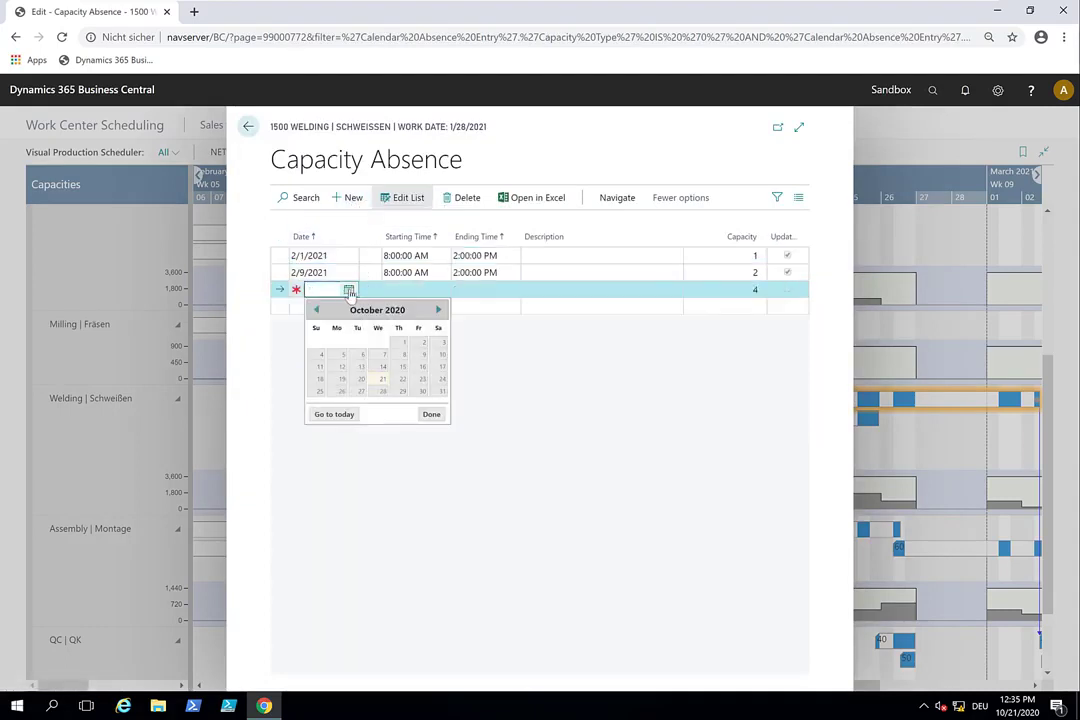
{"action": "left_click", "coordinate": [438, 310]}
{"action": "left_click", "coordinate": [438, 310]}
{"action": "left_click", "coordinate": [438, 310]}
{"action": "left_click", "coordinate": [438, 310]}
{"action": "left_click", "coordinate": [438, 310]}
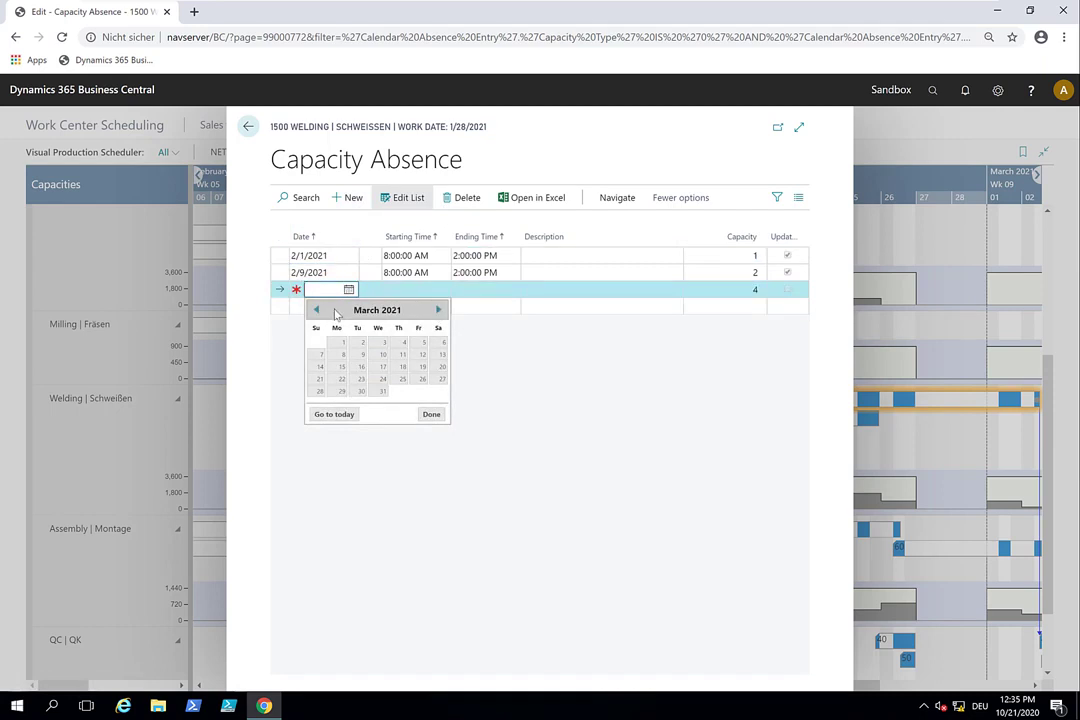
{"action": "left_click", "coordinate": [316, 310]}
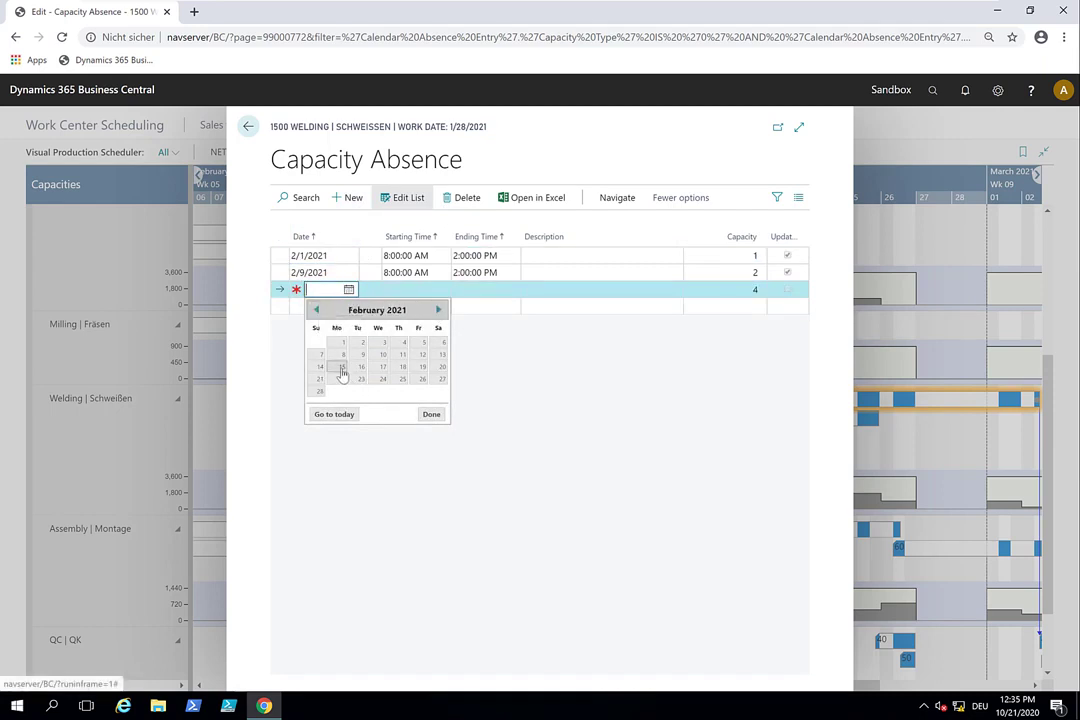
{"action": "left_click", "coordinate": [341, 370]}
Set the absence from 8:00 AM to 12:00 PM with Capacity 2
{"action": "left_click", "coordinate": [407, 291]}
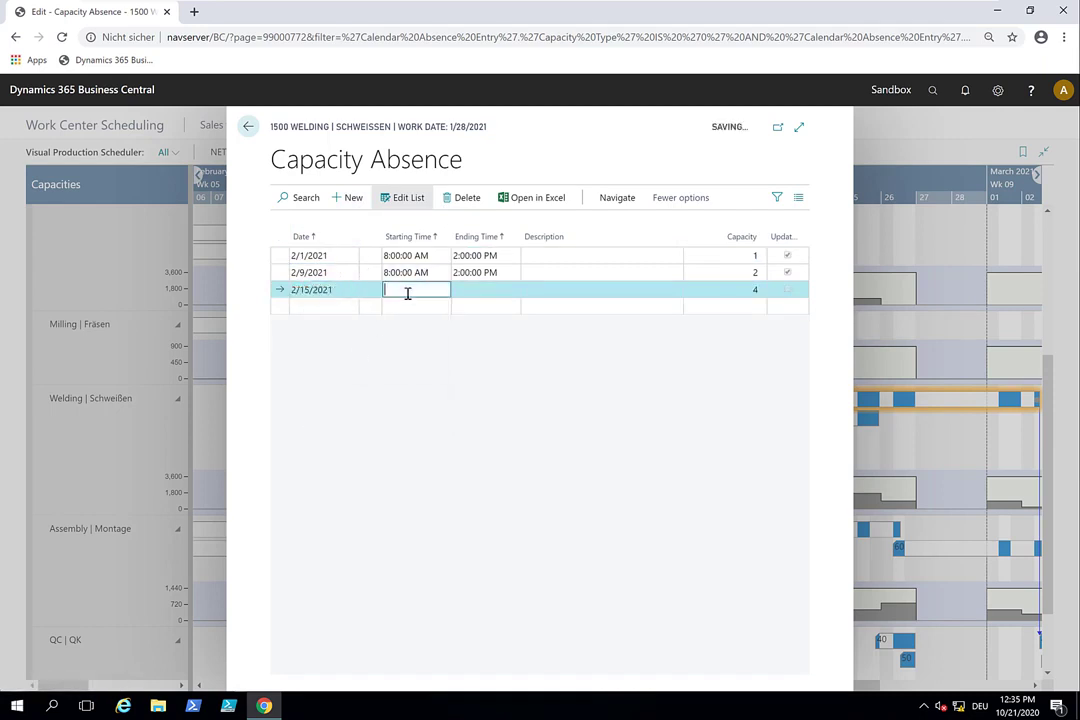
{"action": "type", "text": "8"}
{"action": "key", "text": "Tab"}
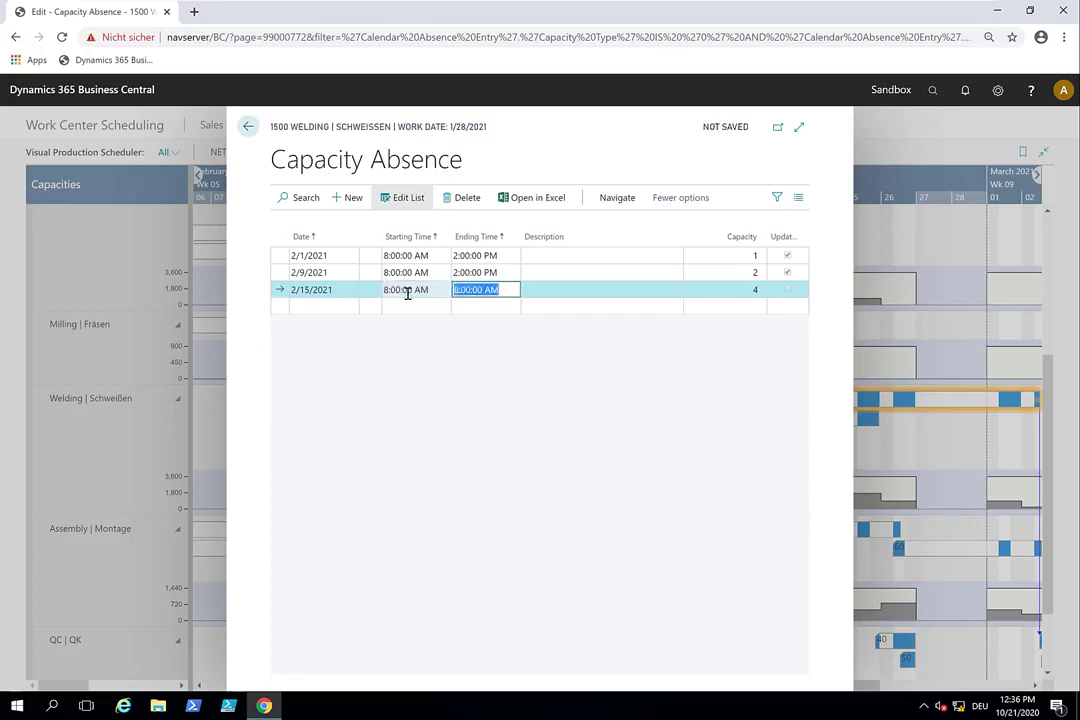
{"action": "type", "text": "12"}
{"action": "key", "text": "Tab"}
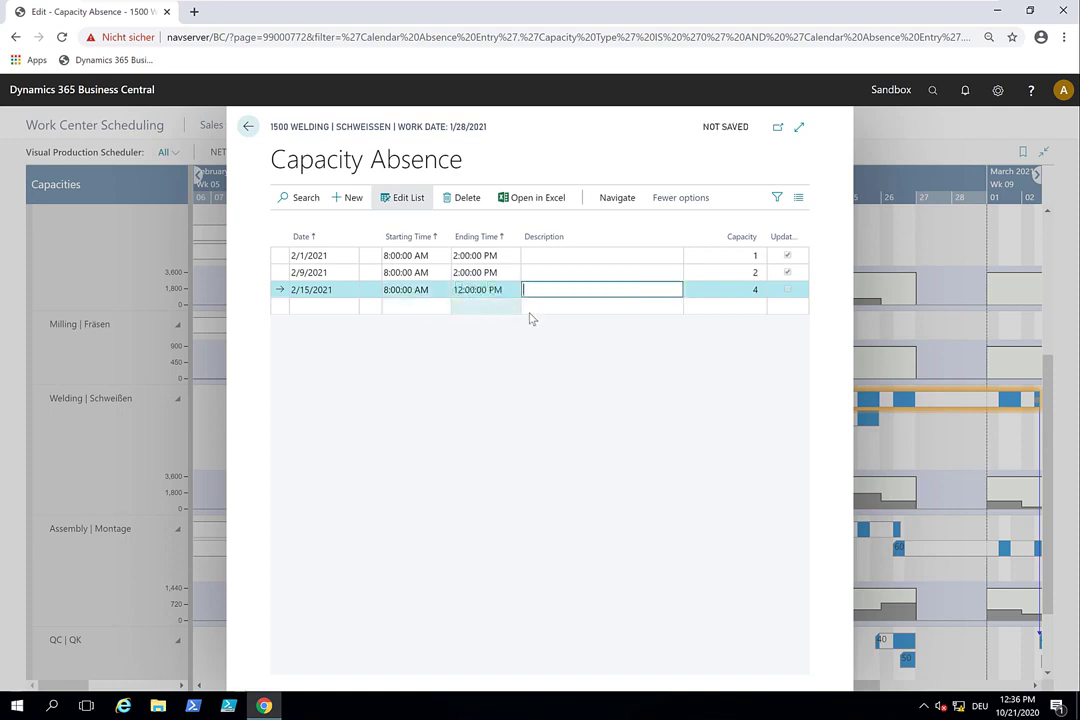
{"action": "left_click", "coordinate": [745, 288]}
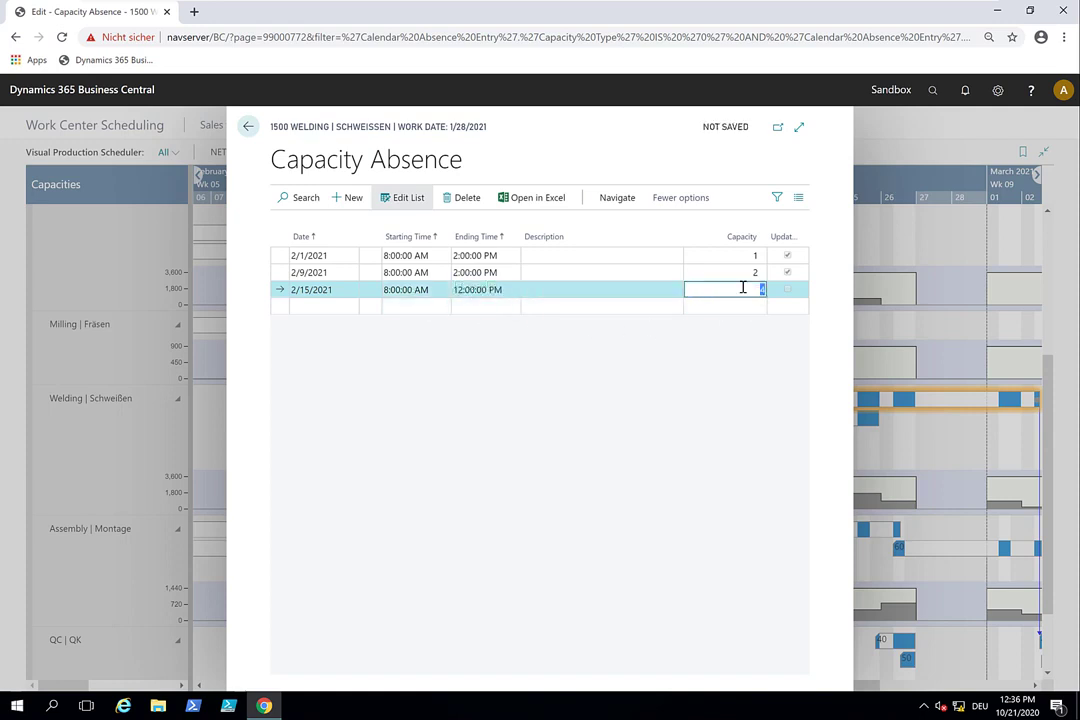
{"action": "type", "text": "2"}
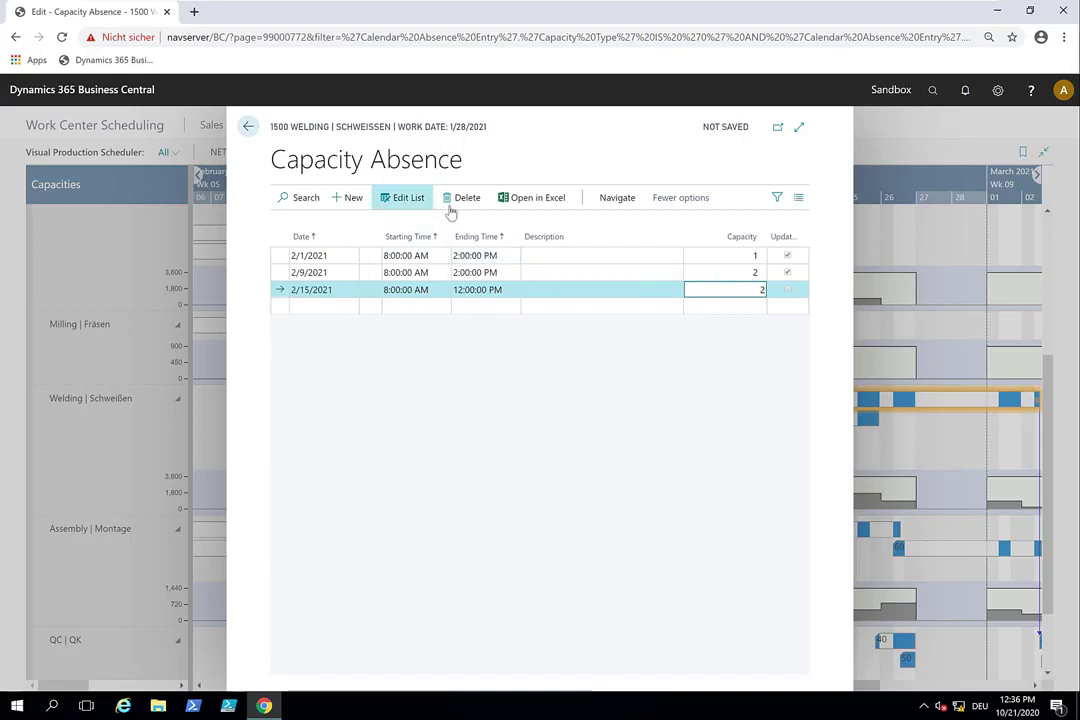
Apply the absence with Absence > Update and return to the Welding work center card
{"action": "left_click", "coordinate": [612, 198]}
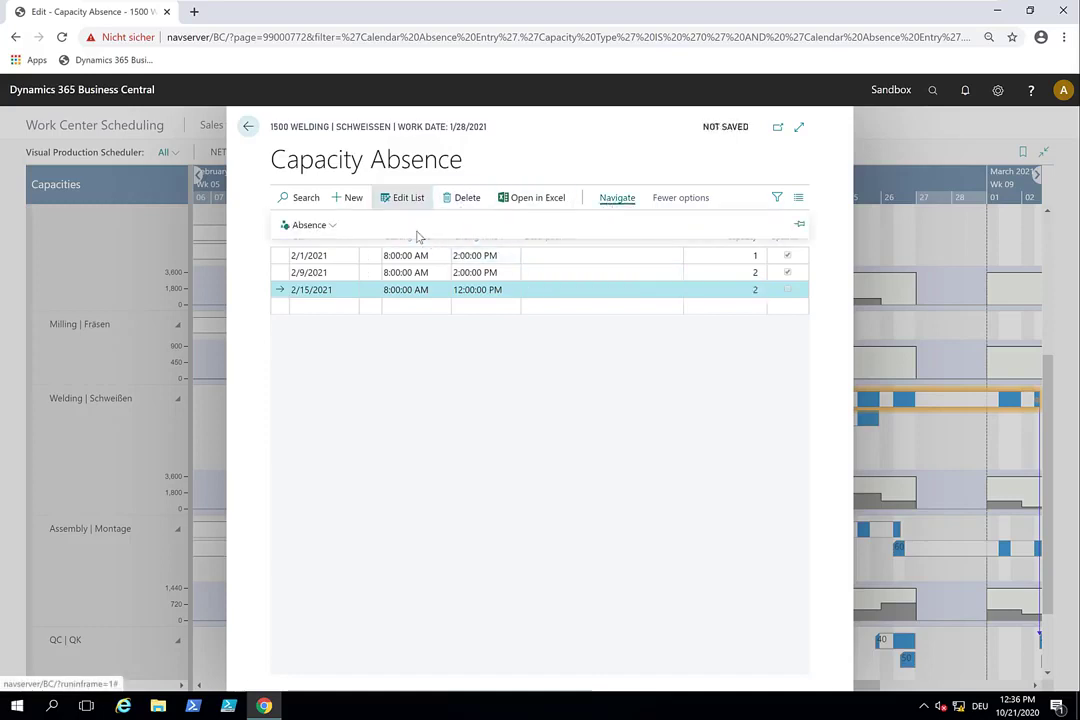
{"action": "left_click", "coordinate": [318, 224]}
{"action": "left_click", "coordinate": [318, 248]}
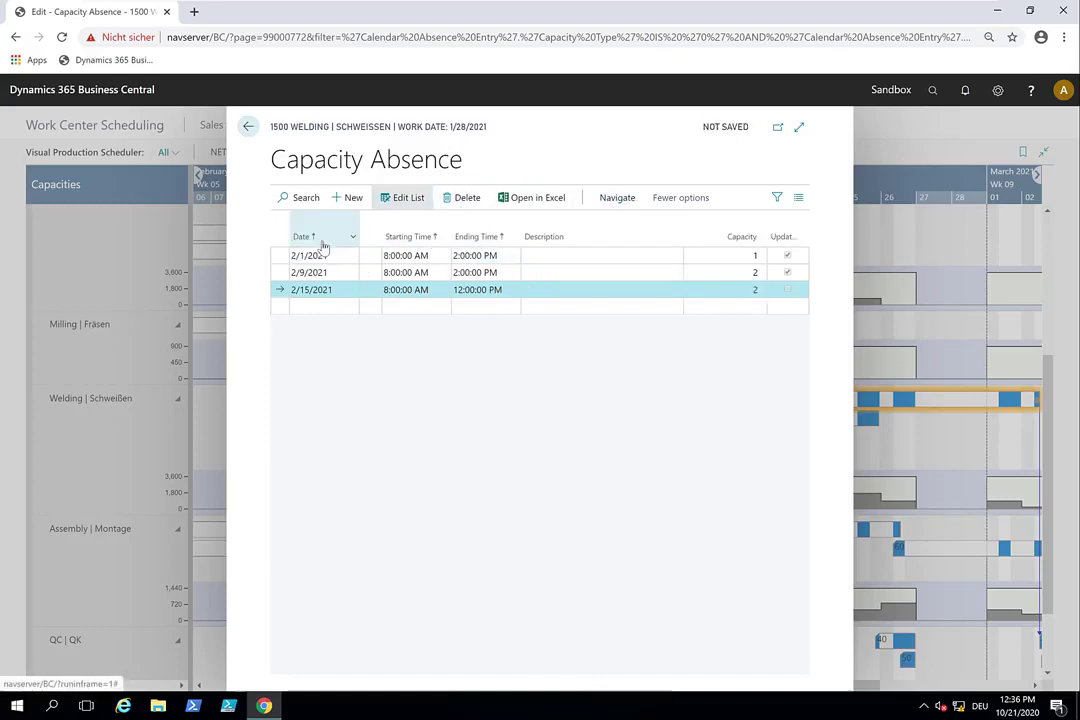
{"action": "left_click", "coordinate": [249, 129]}
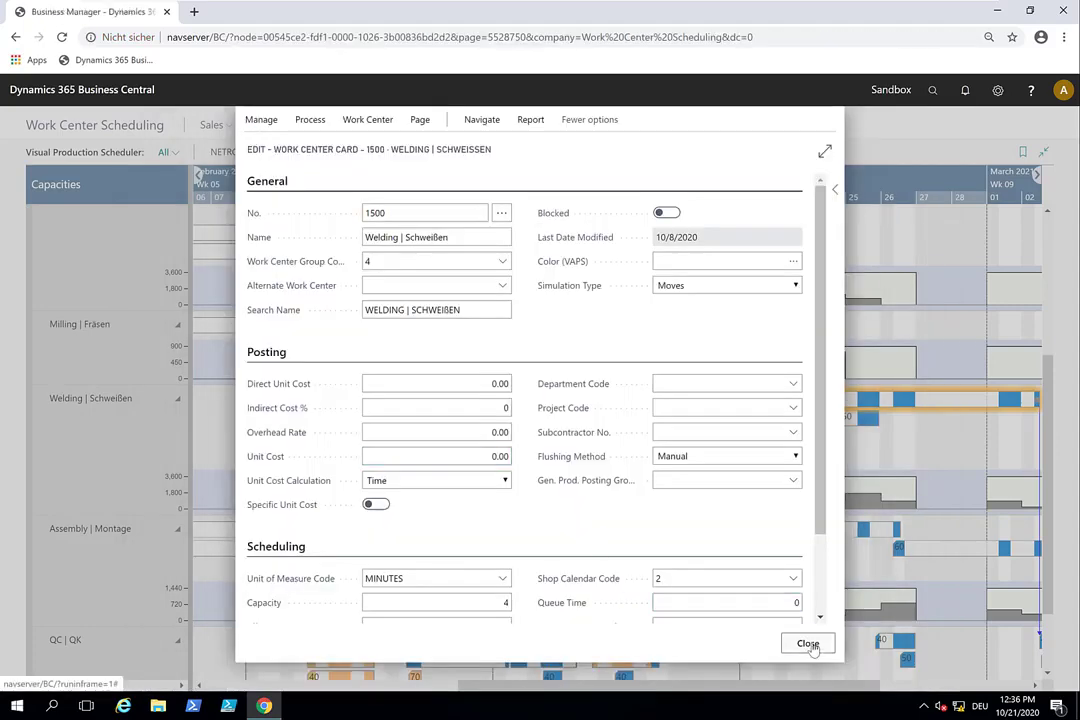
Close the Welding work center card and save the production schedule via NETRONIC VPS > Save
{"action": "left_click", "coordinate": [808, 644]}
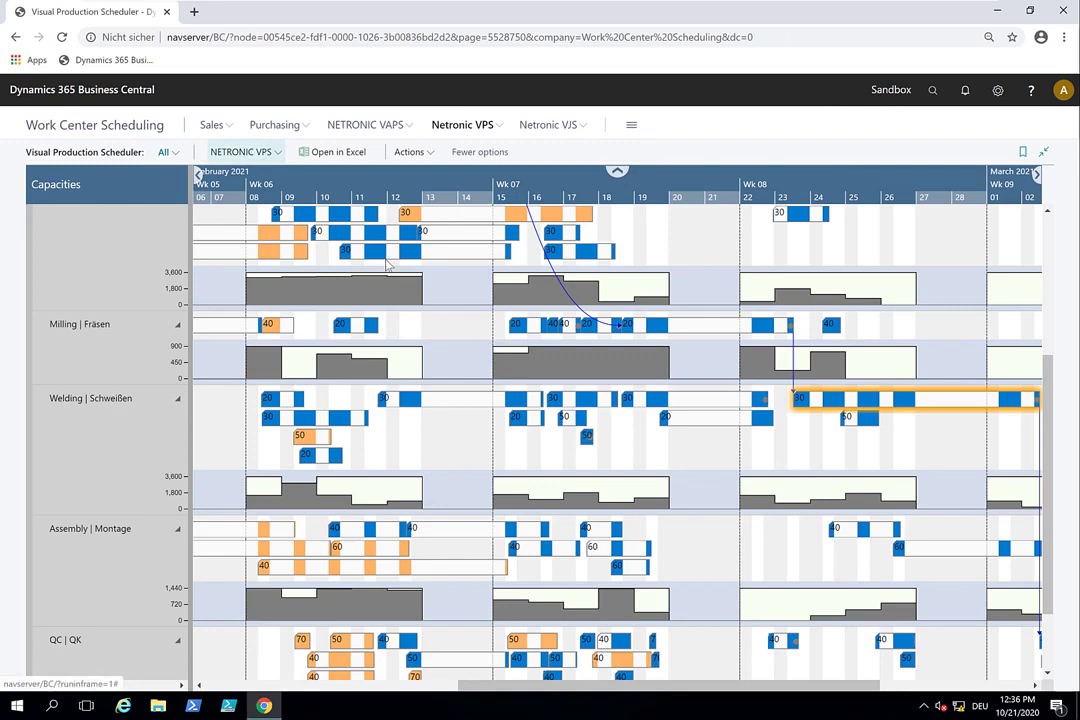
{"action": "left_click", "coordinate": [238, 158]}
{"action": "left_click", "coordinate": [238, 200]}
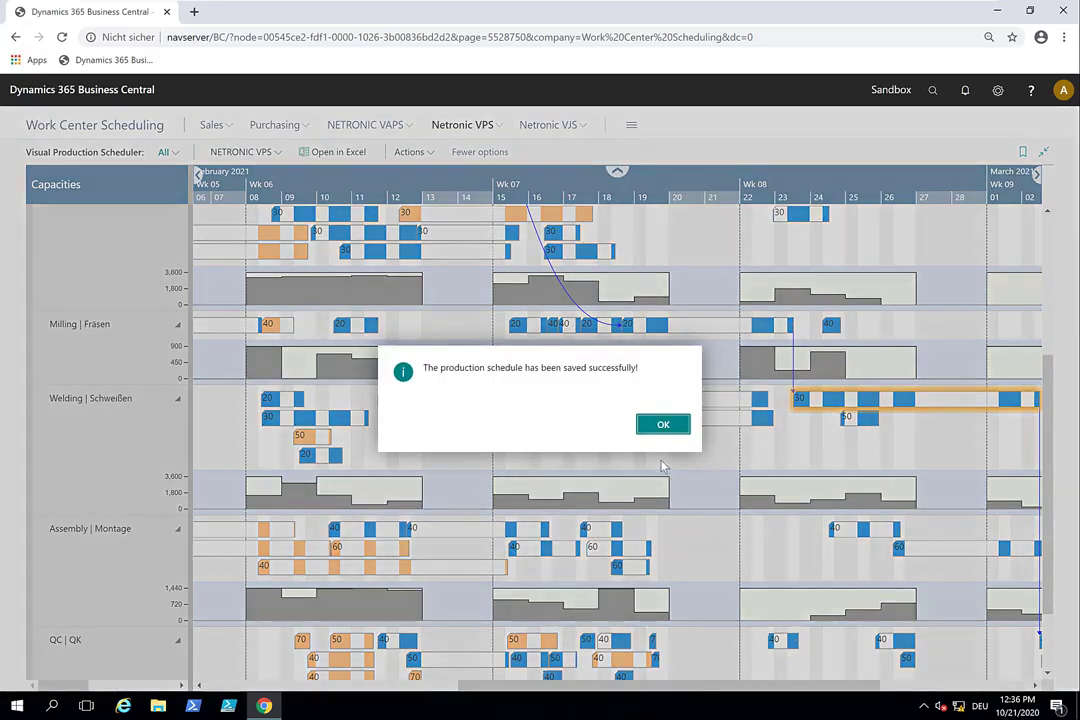
{"action": "left_click", "coordinate": [663, 425]}
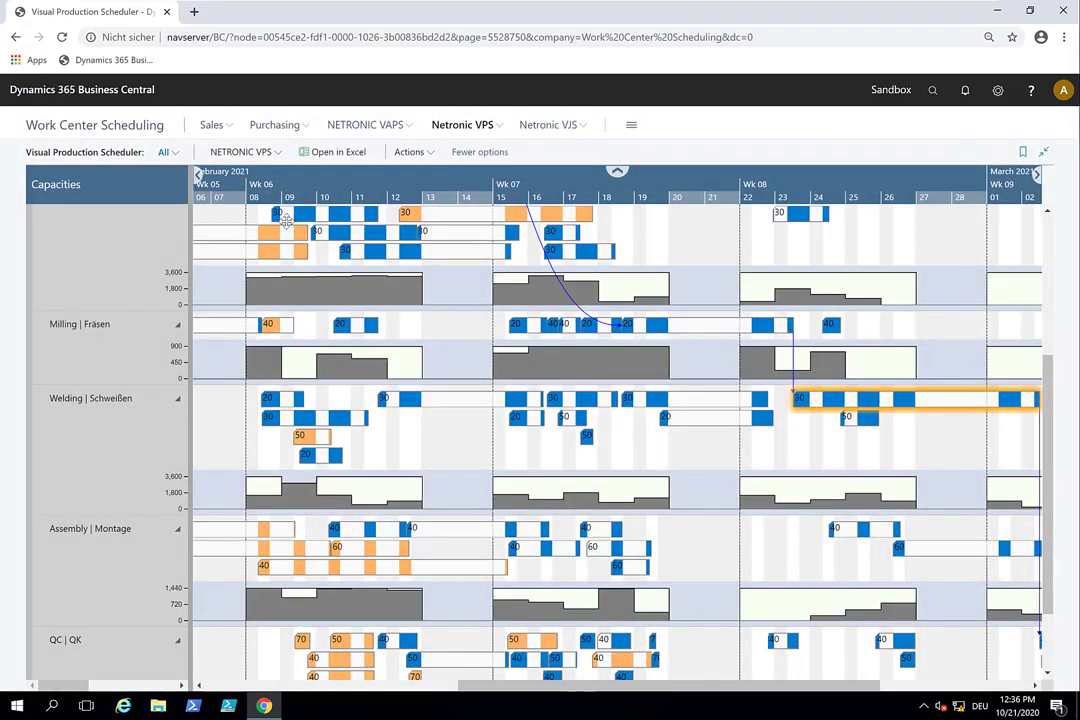
Reload the scheduler data via NETRONIC VPS > Reload and confirm the message
{"action": "left_click", "coordinate": [228, 156]}
{"action": "left_click", "coordinate": [226, 173]}
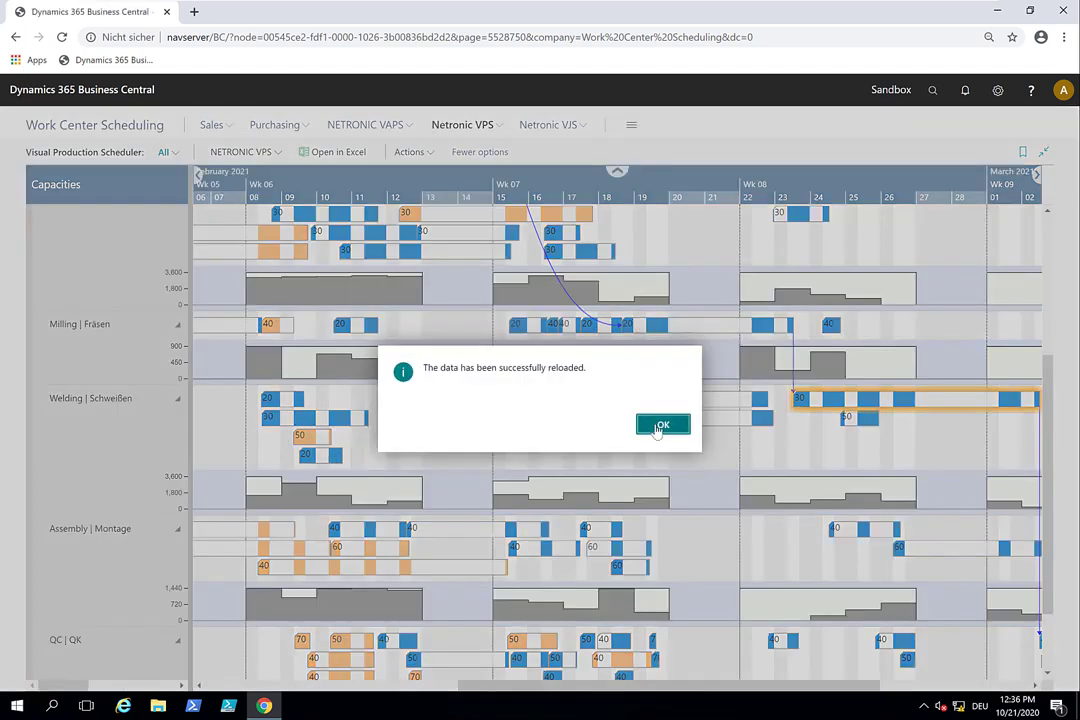
{"action": "left_click", "coordinate": [657, 425]}
{"action": "mouse_move", "coordinate": [512, 487]}
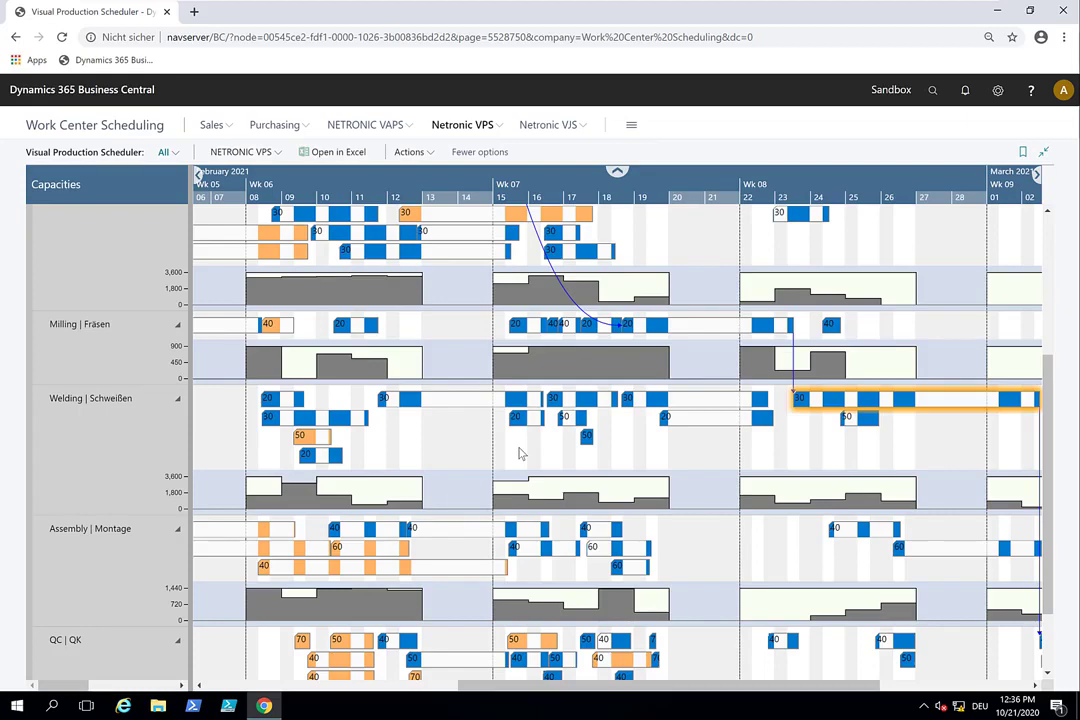
{"action": "scroll", "coordinate": [593, 392], "scroll_direction": "up", "scroll_amount": 3}
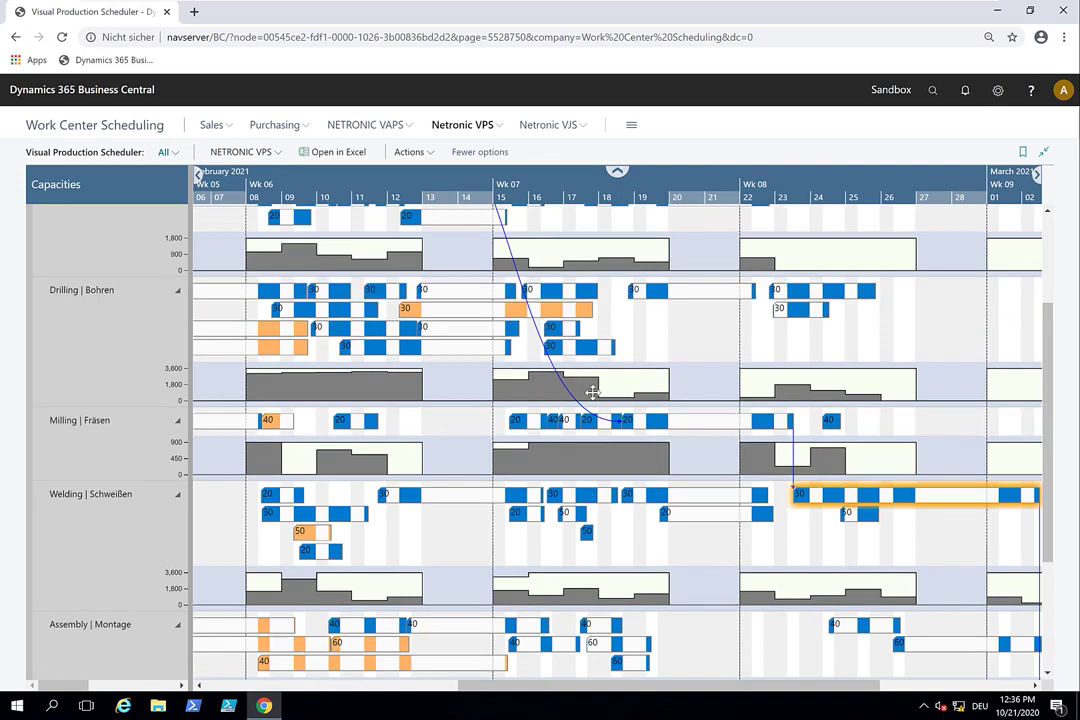
{"action": "mouse_move", "coordinate": [593, 392]}
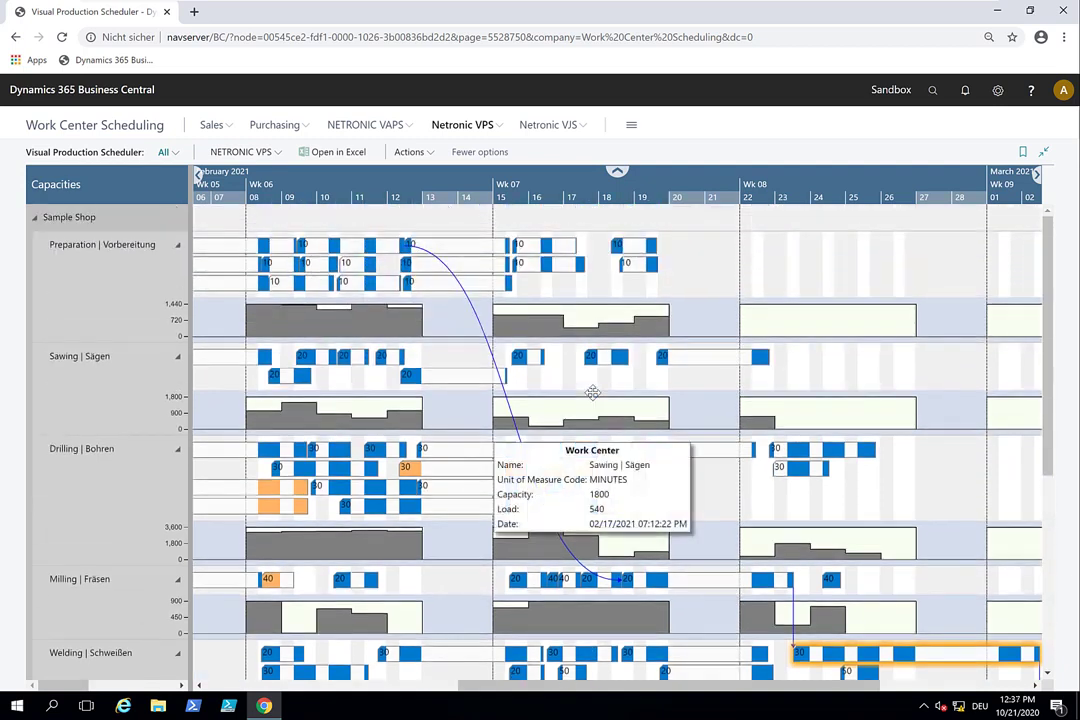